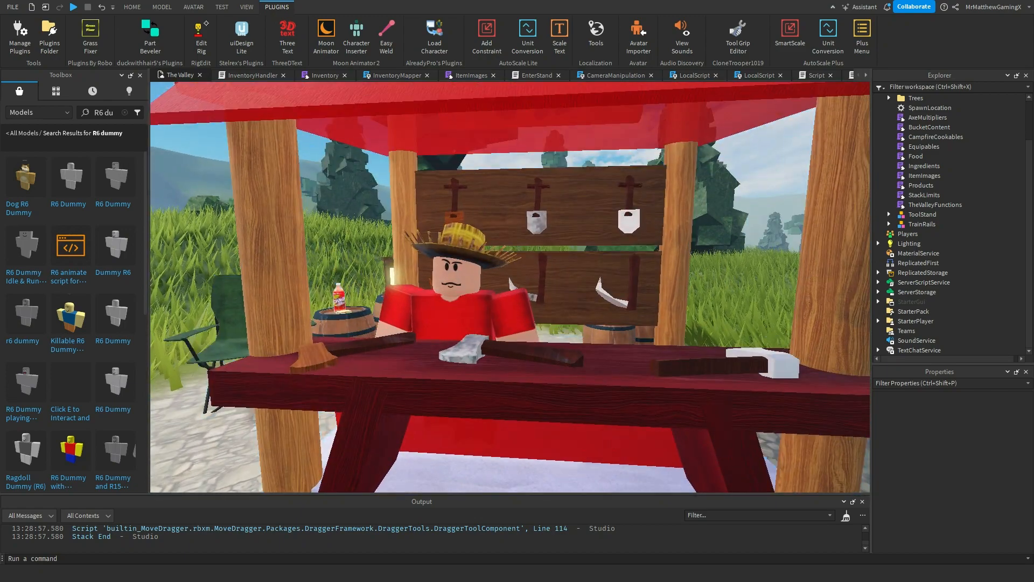
pyautogui.keyDown('alt'); pyautogui.click(456, 275); pyautogui.keyUp('alt')
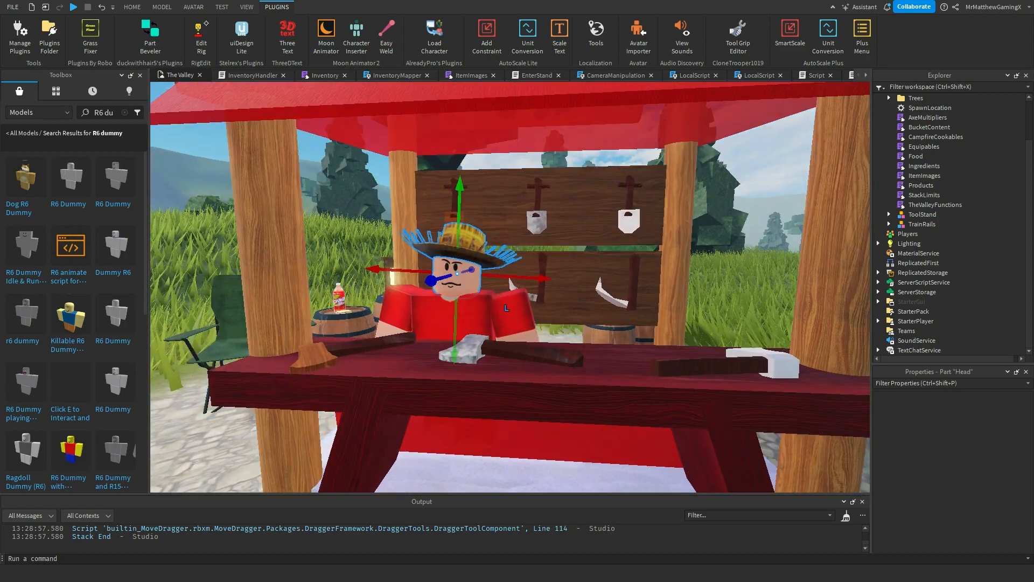
pyautogui.press('s')
pyautogui.moveTo(456, 275); pyautogui.dragTo(582, 262, button='right')
pyautogui.press('Escape')
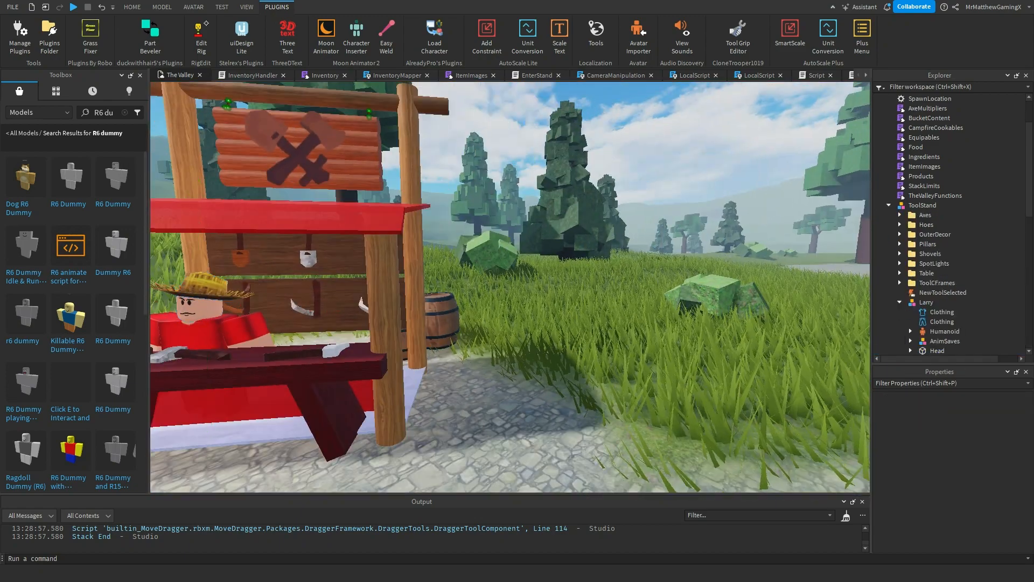
pyautogui.press('s')
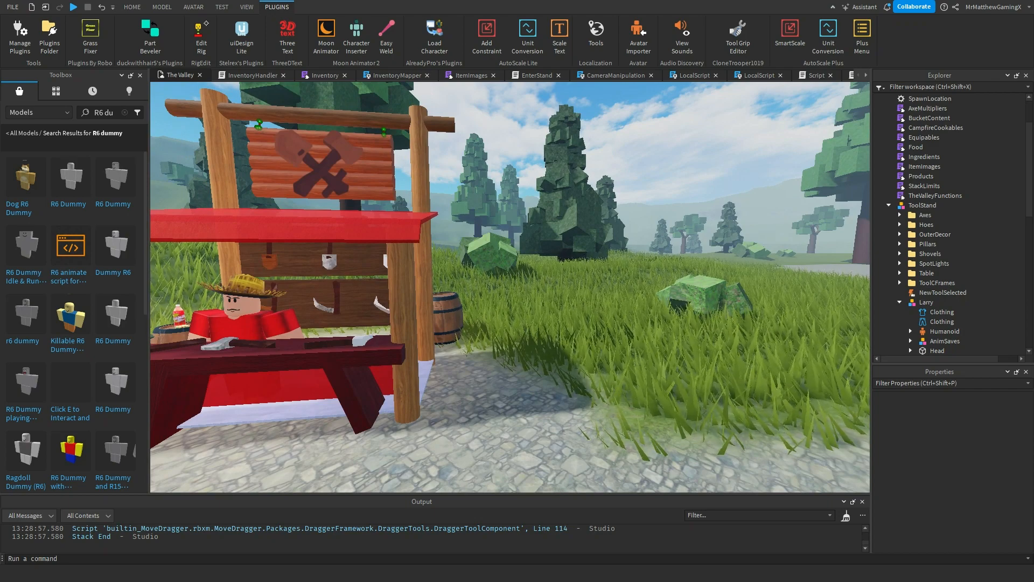
# - Insert the r6 dummy model from the search results onto the stone path and delete the duplicate copy
pyautogui.press('w')
pyautogui.moveTo(510, 285); pyautogui.dragTo(776, 315, button='right')
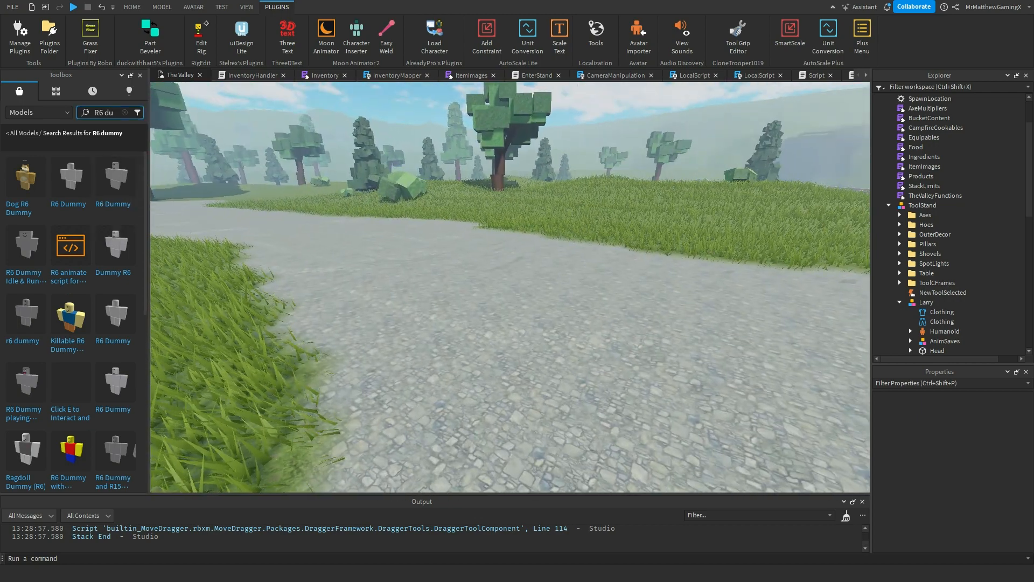
pyautogui.moveTo(114, 249)
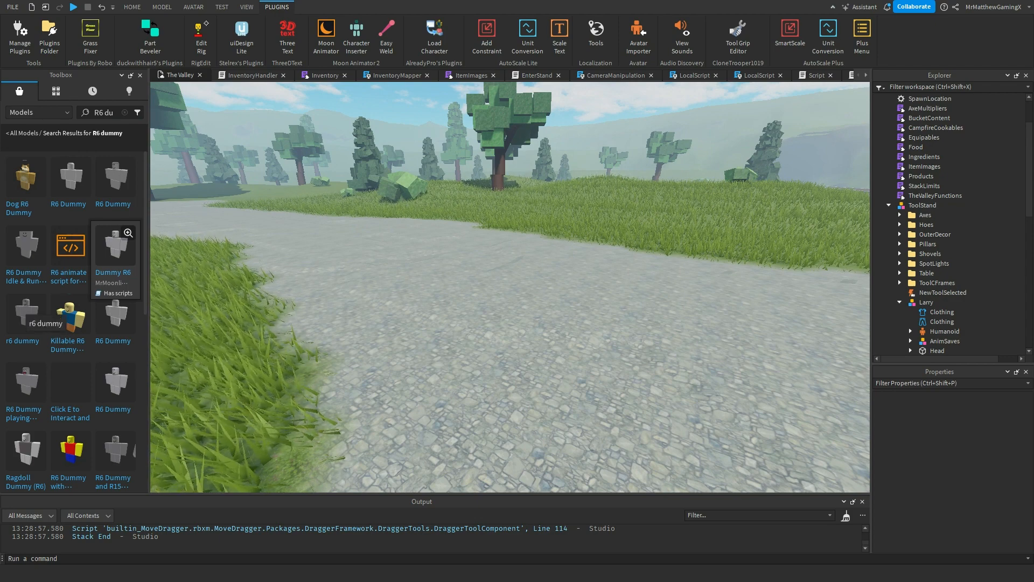
pyautogui.click(26, 313)
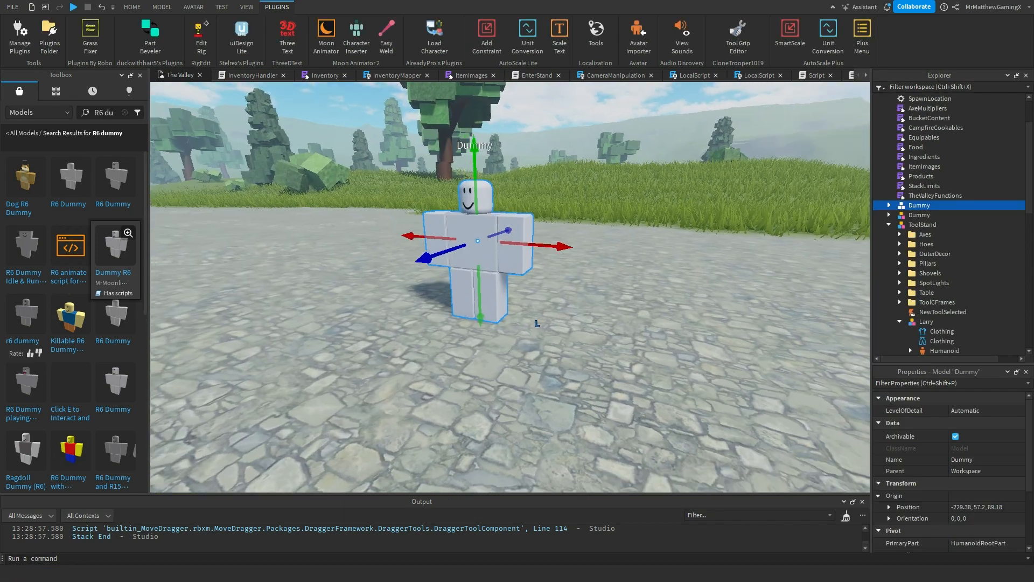
pyautogui.click(920, 215)
pyautogui.press('Delete')
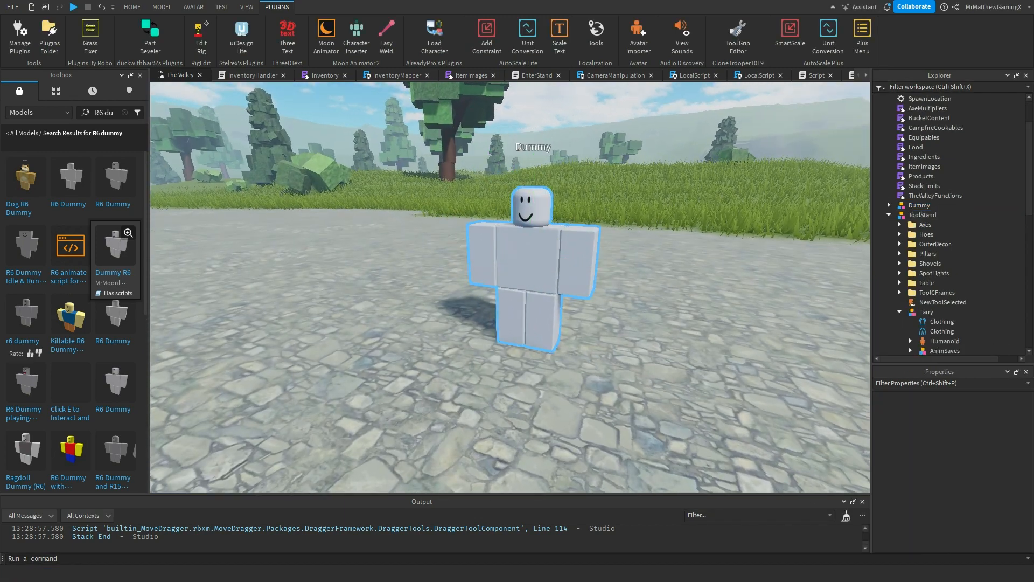
# - Expand the inserted Dummy model and examine its R6 body from the front
pyautogui.click(571, 277)
pyautogui.press('w')
pyautogui.press('a')
pyautogui.click(889, 205)
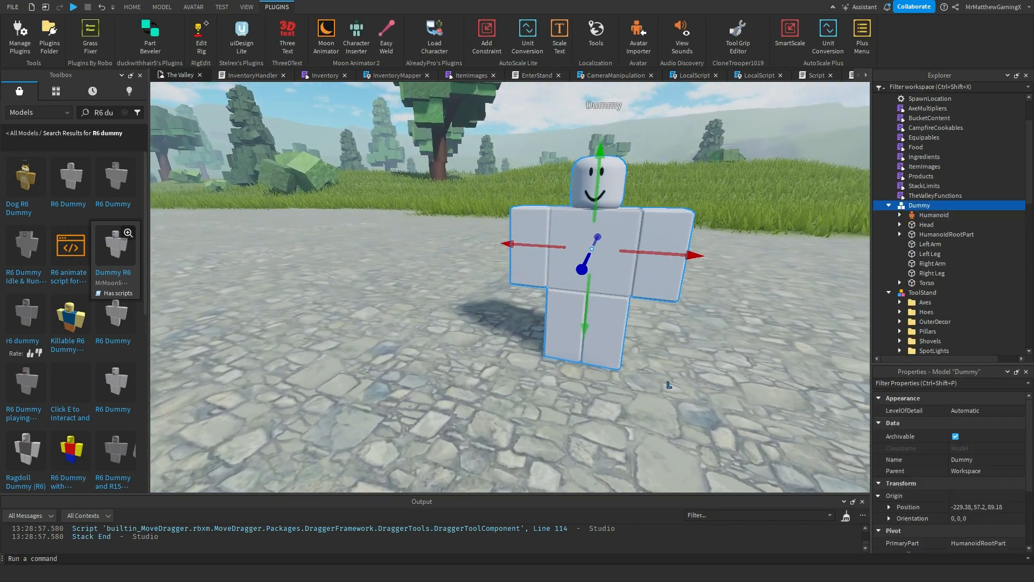
pyautogui.press('d')
pyautogui.press('a')
pyautogui.press('s')
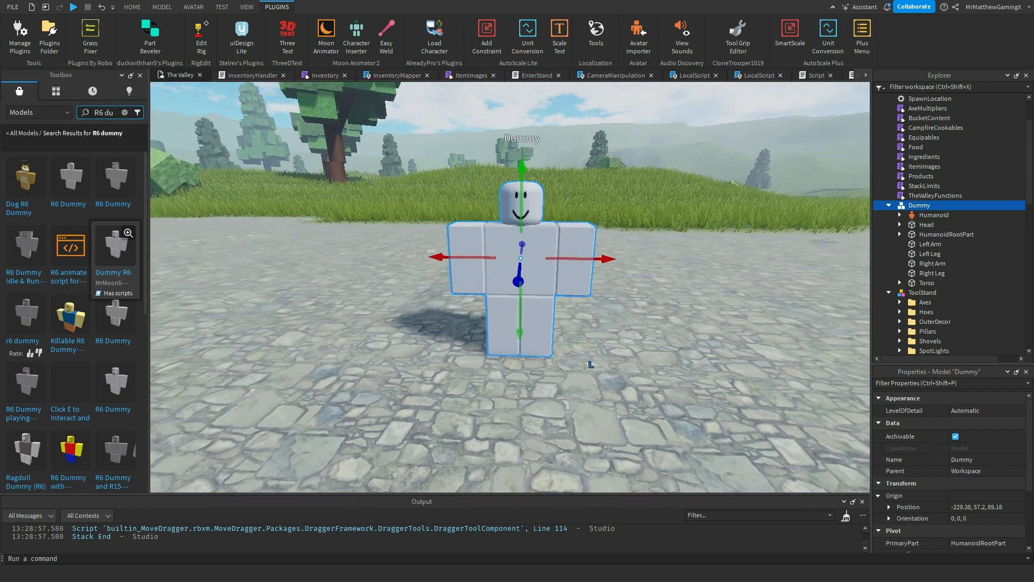
pyautogui.press('d')
pyautogui.press('w')
pyautogui.press('a')
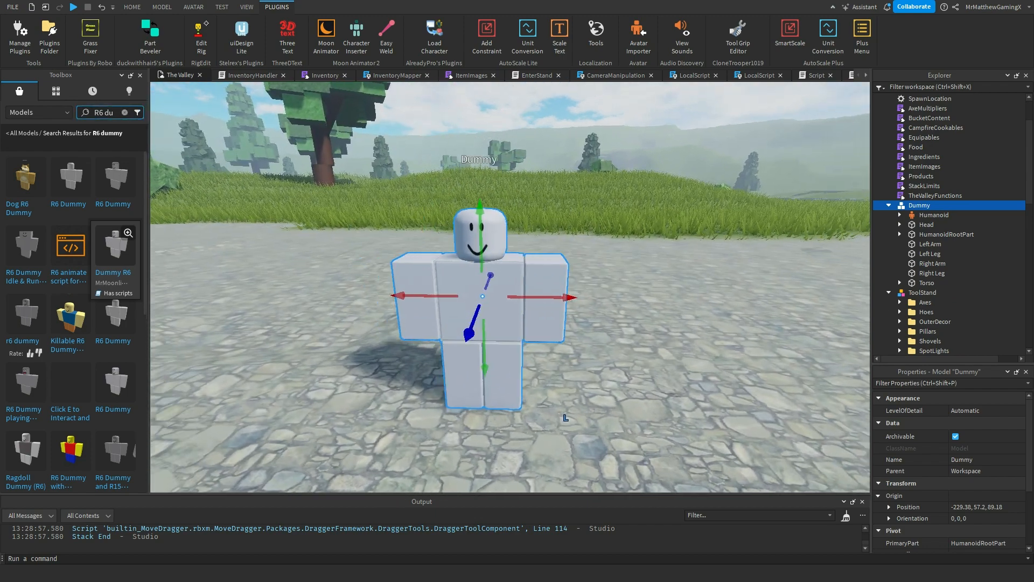
# - Search the model library for "dummy r15", insert an R15 Dummy and place it beside the R6 dummy
pyautogui.click(125, 113)
pyautogui.write('R15')
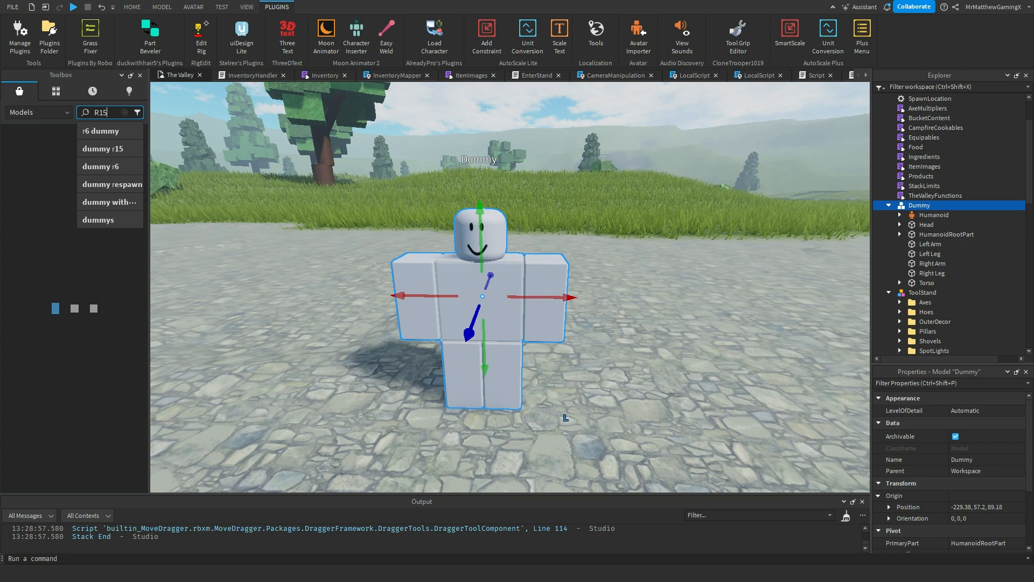
pyautogui.click(102, 148)
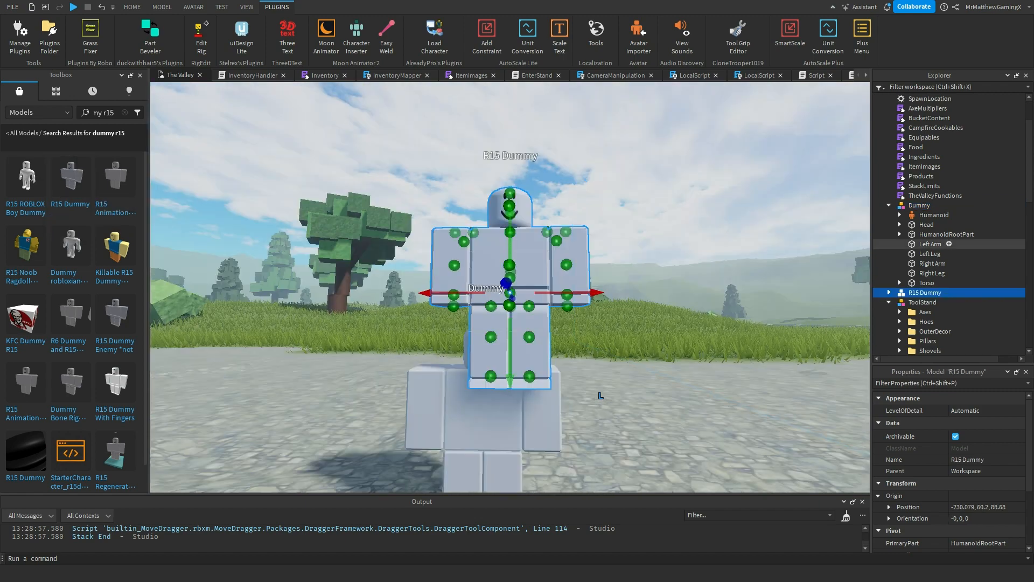
pyautogui.moveTo(538, 270); pyautogui.dragTo(544, 302, button='right')
pyautogui.moveTo(515, 285); pyautogui.dragTo(663, 376)
pyautogui.press('d')
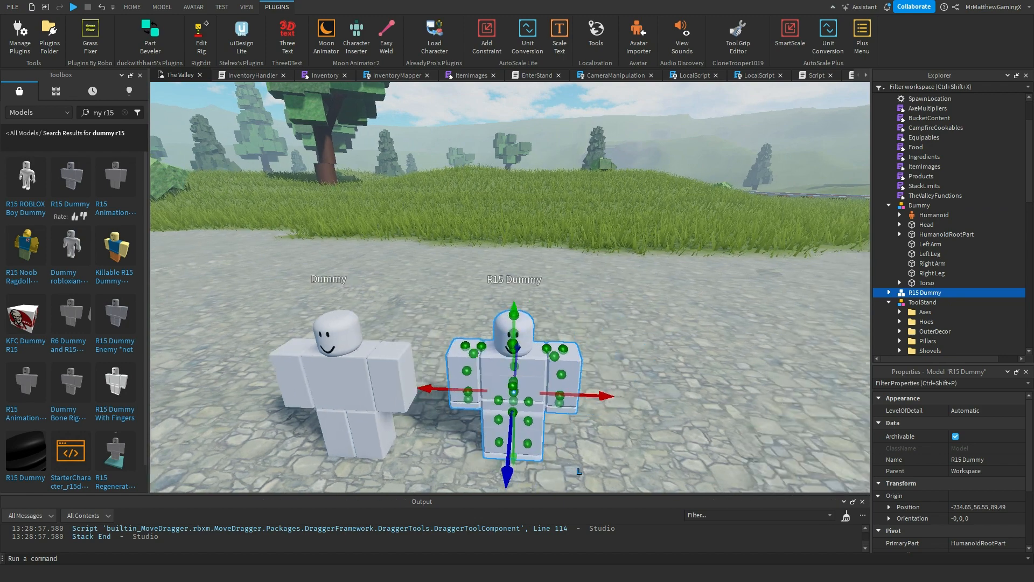
# - Expand the R15 Dummy model and examine its separate left upper arm, lower arm and hand parts
pyautogui.press('w')
pyautogui.moveTo(664, 376); pyautogui.dragTo(573, 312, button='right')
pyautogui.press('d')
pyautogui.press('w')
pyautogui.click(889, 293)
pyautogui.press('s')
pyautogui.keyDown('alt'); pyautogui.click(582, 267); pyautogui.keyUp('alt')
pyautogui.press('d')
pyautogui.press('w')
pyautogui.keyDown('alt'); pyautogui.click(506, 178); pyautogui.keyUp('alt')
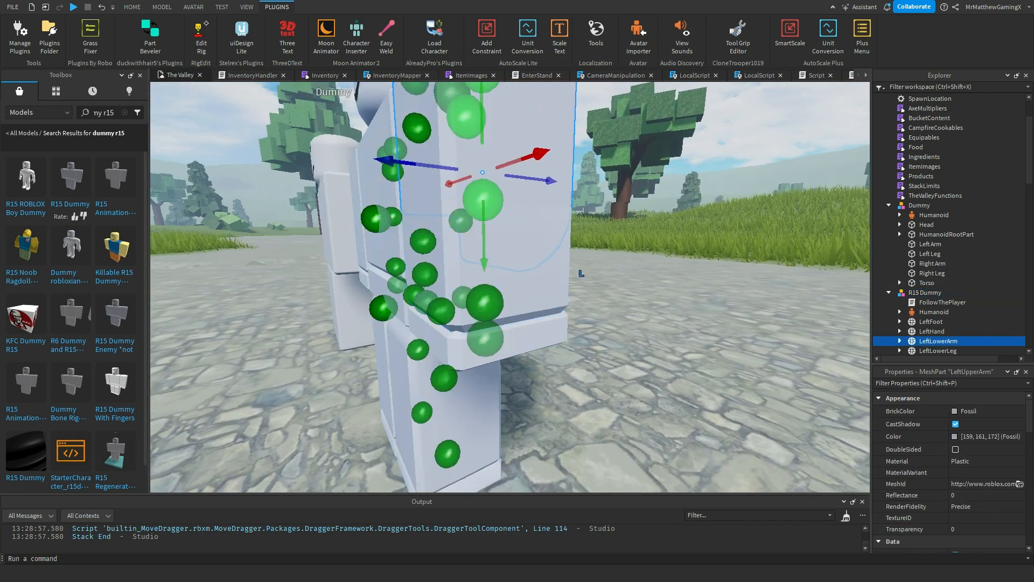
pyautogui.press('s')
pyautogui.keyDown('alt'); pyautogui.click(509, 270); pyautogui.keyUp('alt')
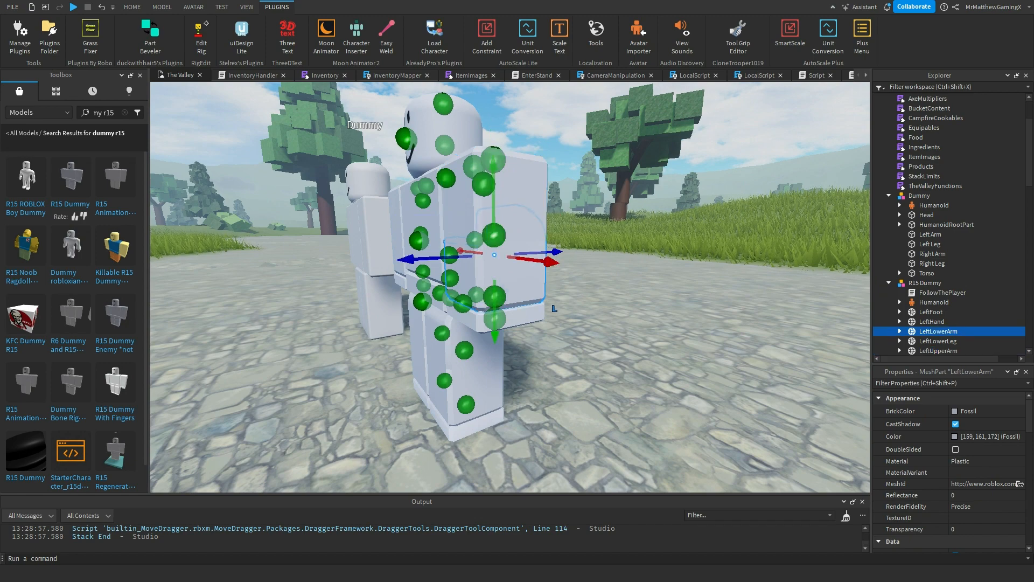
pyautogui.keyDown('alt'); pyautogui.click(515, 318); pyautogui.keyUp('alt')
pyautogui.press('a')
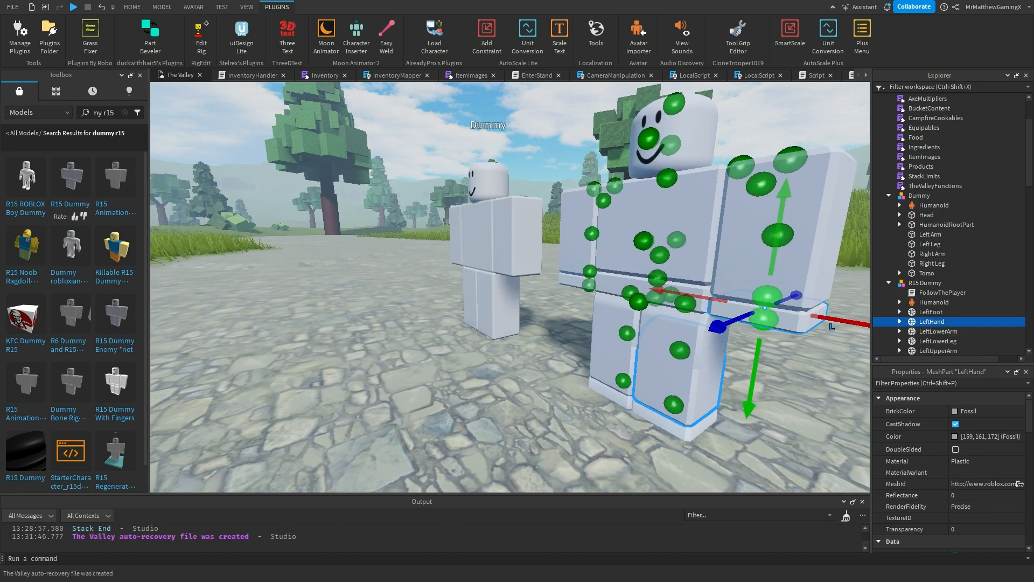
# - Examine the separate left leg and foot parts of the R15 Dummy
pyautogui.keyDown('alt'); pyautogui.click(678, 373); pyautogui.keyUp('alt')
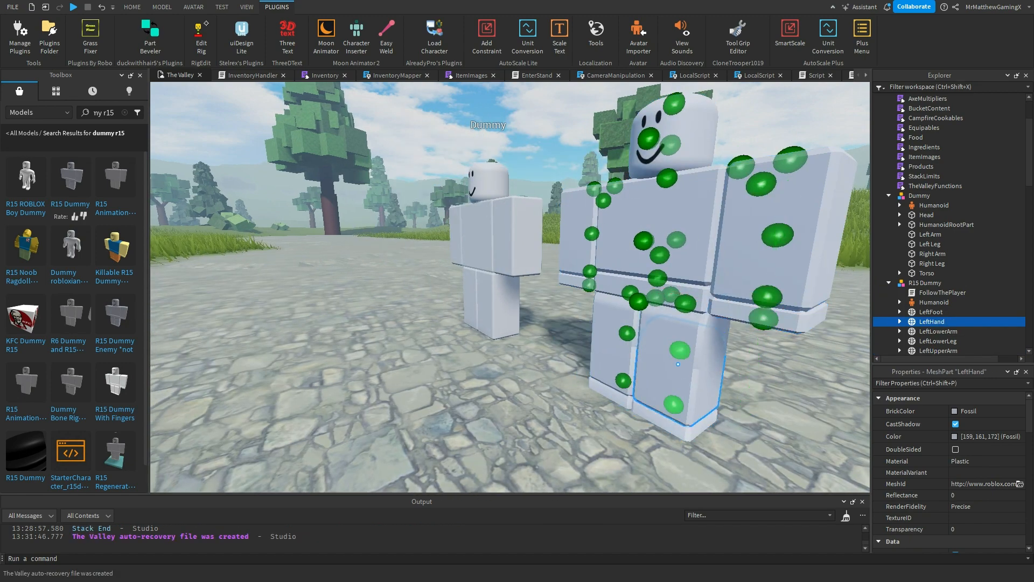
pyautogui.keyDown('alt'); pyautogui.click(692, 430); pyautogui.keyUp('alt')
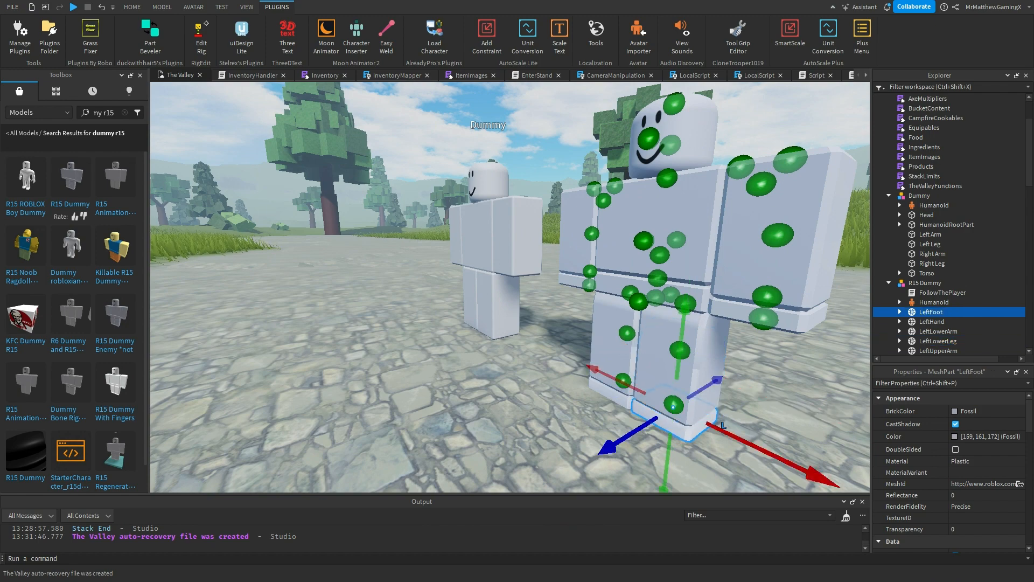
pyautogui.click(746, 423)
# - Delete the R15 Dummy, keeping only the R6 dummy on the path
pyautogui.press('a')
pyautogui.moveTo(746, 423); pyautogui.dragTo(771, 421, button='right')
pyautogui.press('s')
pyautogui.click(624, 334)
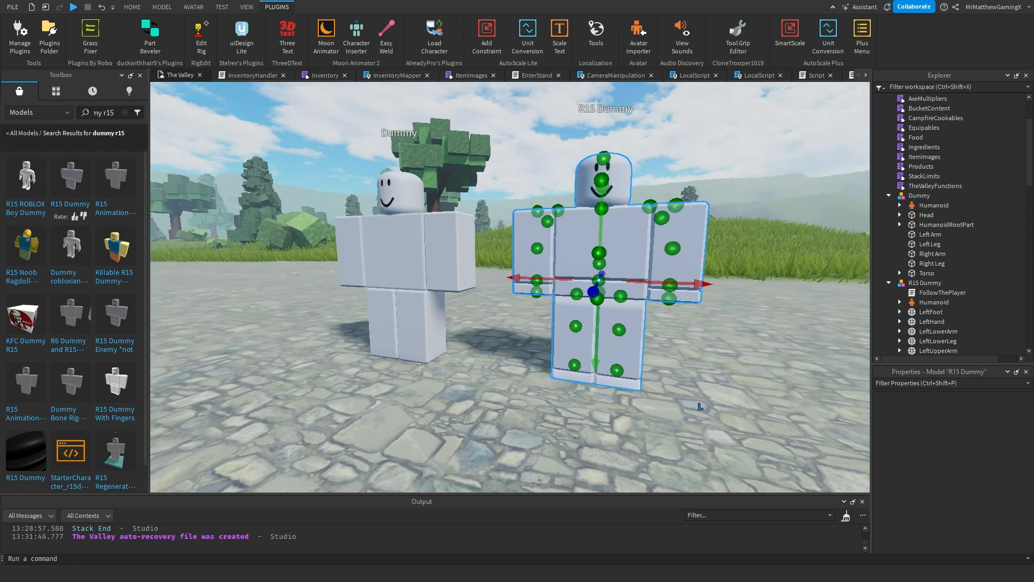
pyautogui.press('Delete')
# - Examine the R6 dummy's body parts by selecting everything from Head to Torso, and clear the selection
pyautogui.moveTo(593, 281); pyautogui.dragTo(619, 280, button='right')
pyautogui.press('w')
pyautogui.press('a')
pyautogui.click(542, 334)
pyautogui.press('a')
pyautogui.moveTo(612, 397); pyautogui.dragTo(616, 487, button='right')
pyautogui.press('w')
pyautogui.click(926, 215)
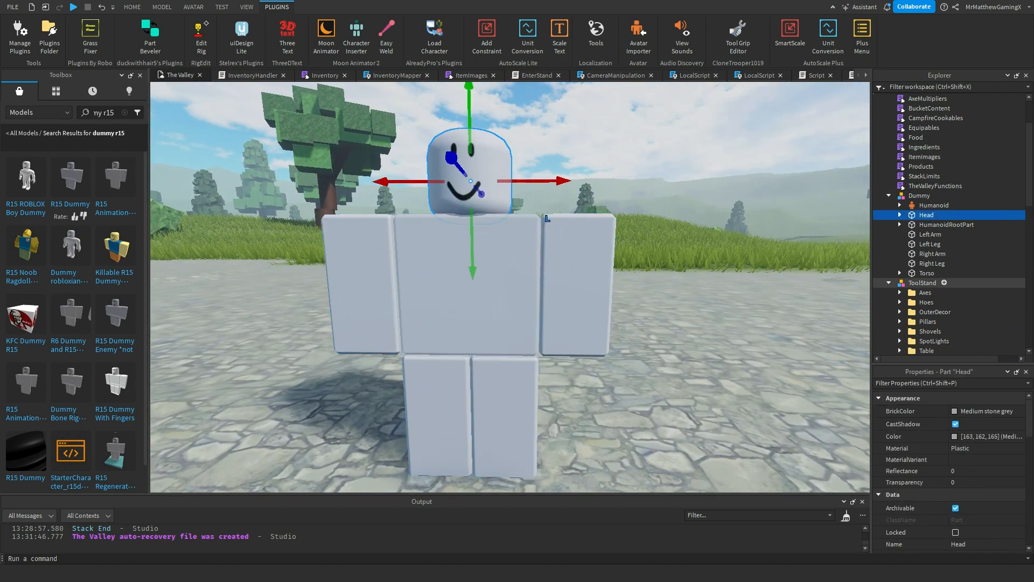
pyautogui.keyDown('shift'); pyautogui.click(926, 273); pyautogui.keyUp('shift')
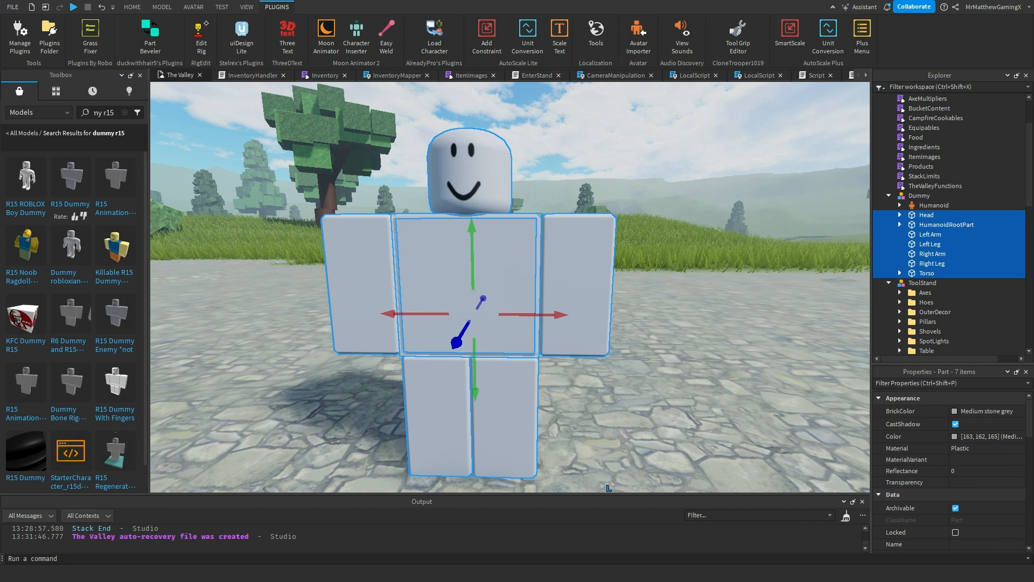
pyautogui.press('Escape')
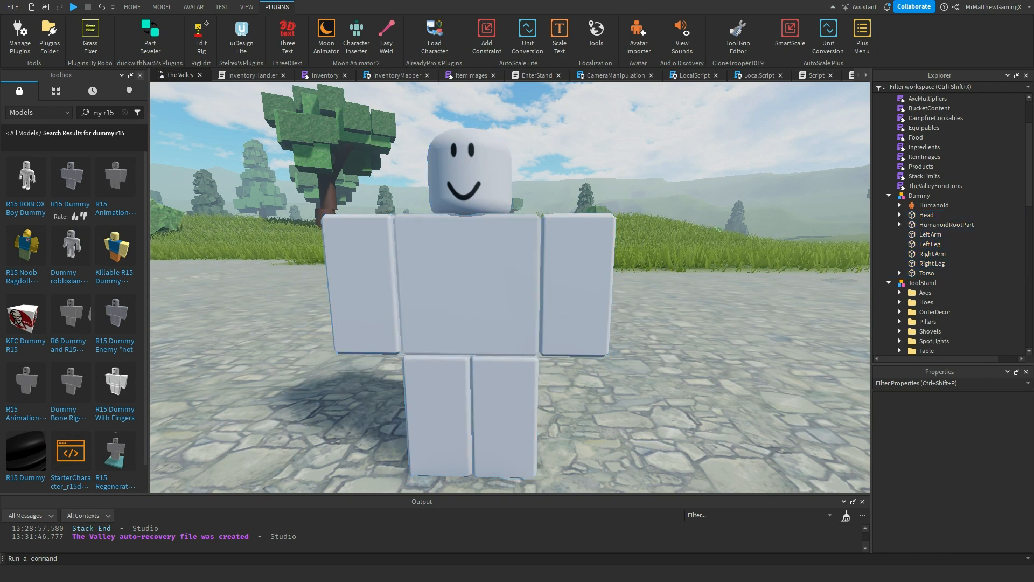
# - Close the Toolbox, open the Animation Editor and close the Output window to free up space
pyautogui.click(140, 76)
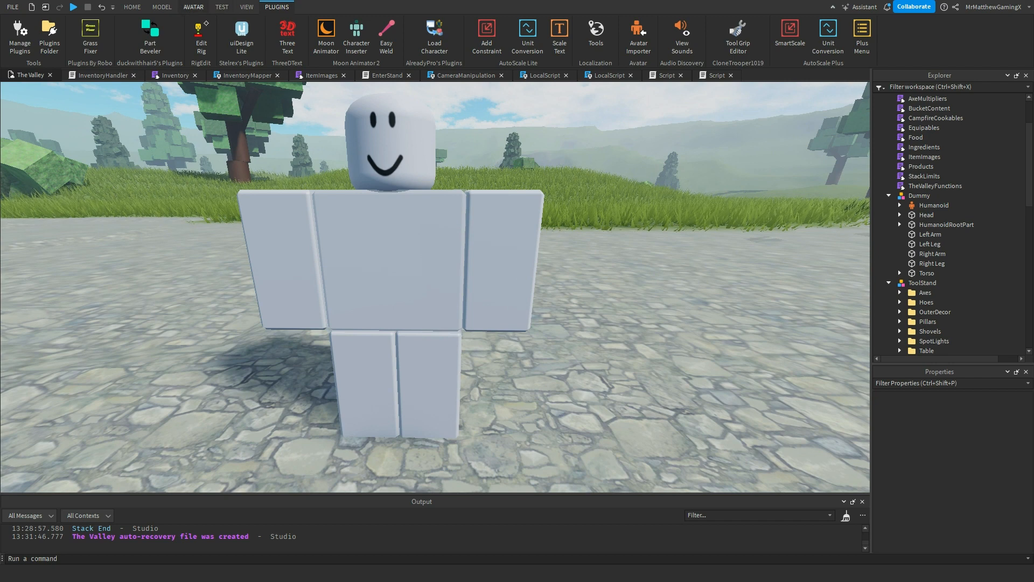
pyautogui.click(193, 7)
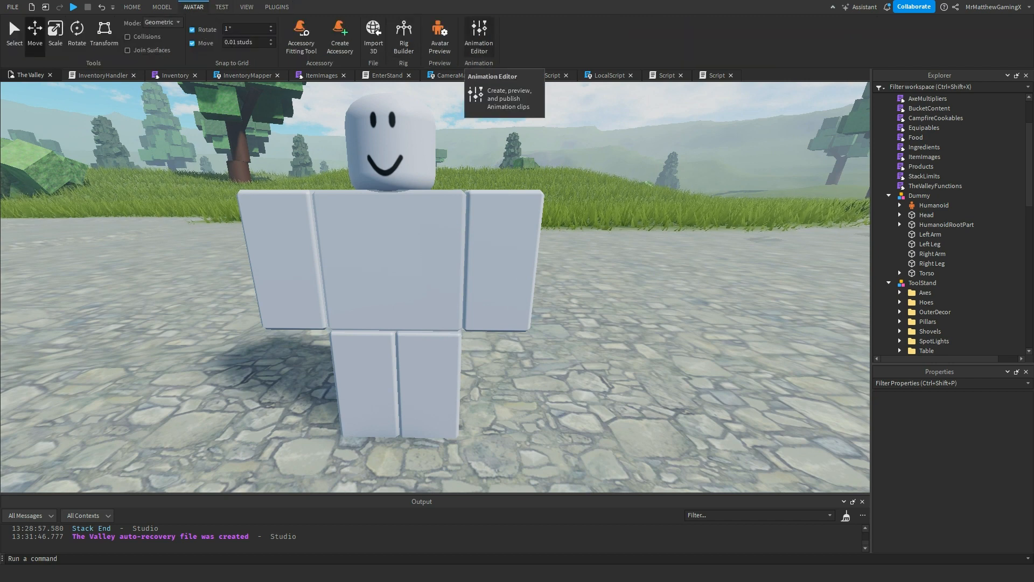
pyautogui.click(479, 34)
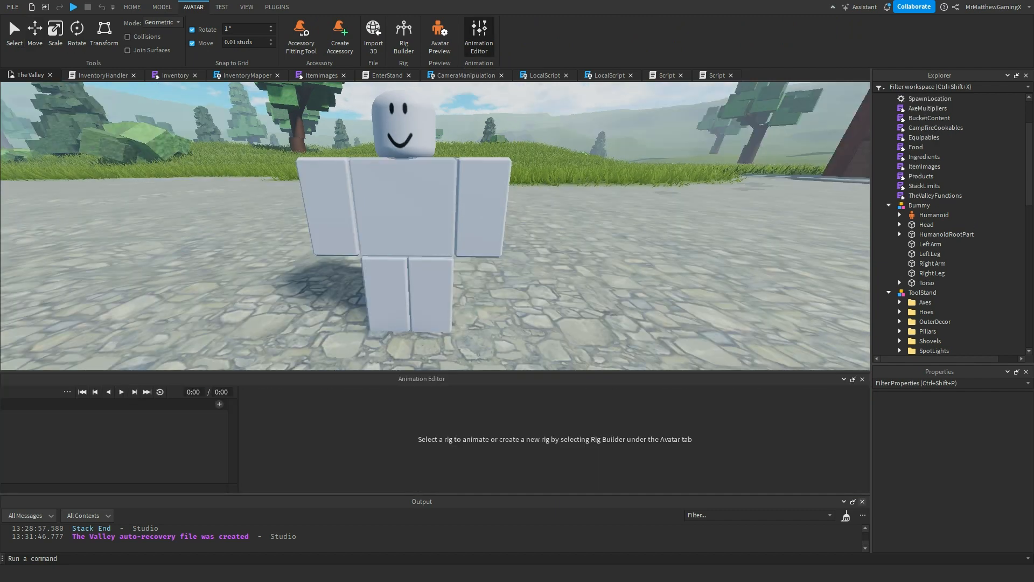
pyautogui.click(862, 501)
# - Choose the Dummy as the rig to animate and create an animation named "Tutorial Animation"
pyautogui.moveTo(431, 237); pyautogui.dragTo(437, 246, button='right')
pyautogui.scroll(-5, 436, 255)
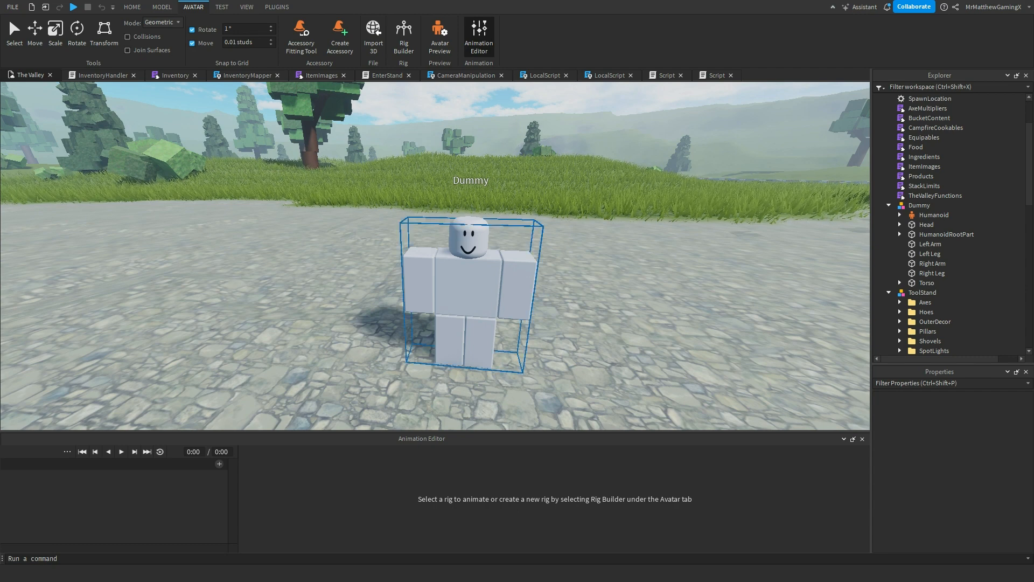
pyautogui.press('w')
pyautogui.moveTo(468, 281); pyautogui.dragTo(474, 281, button='right')
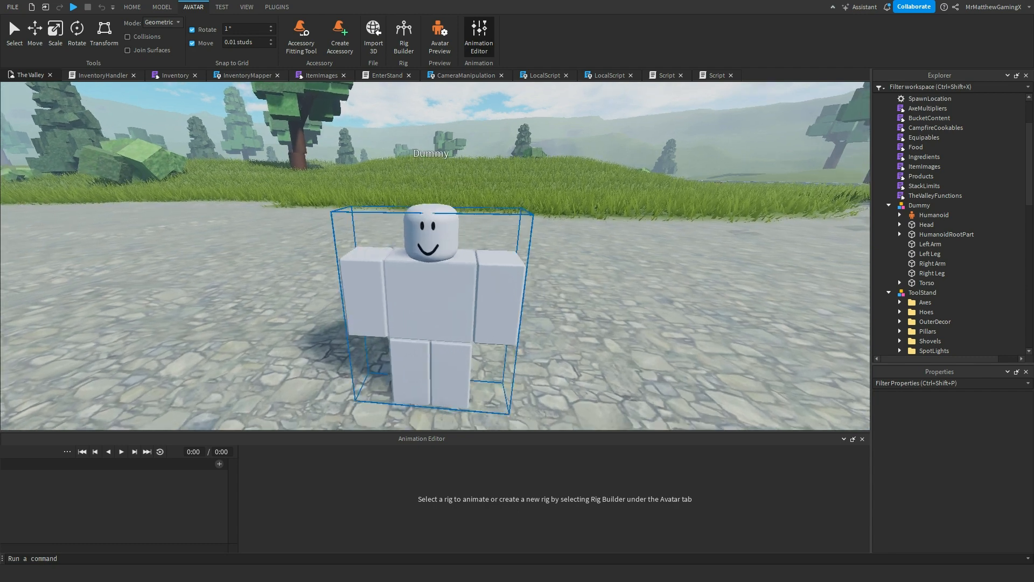
pyautogui.click(458, 285)
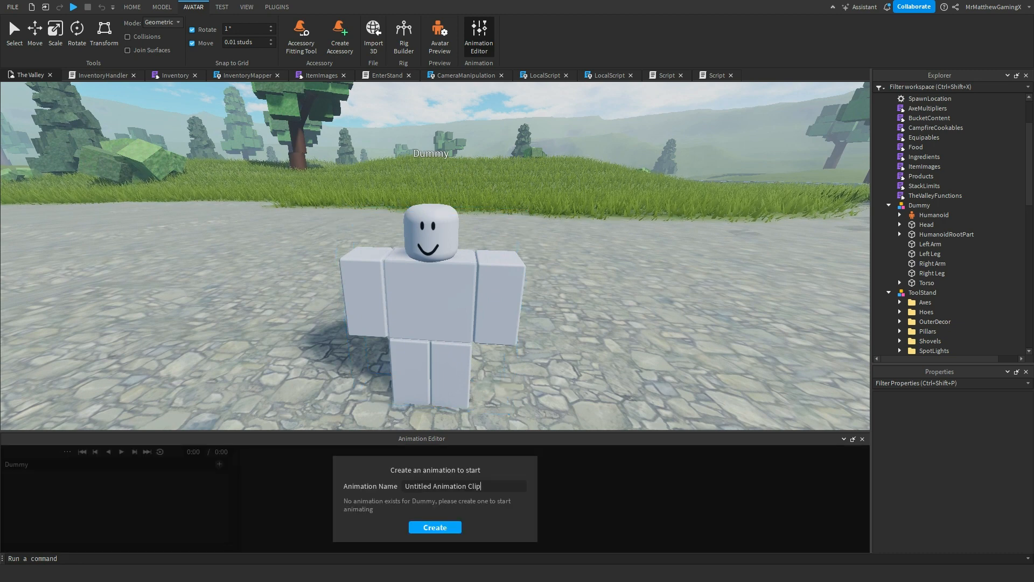
pyautogui.press('BackSpace')
pyautogui.press('BackSpace')
pyautogui.press('BackSpace')
pyautogui.press('BackSpace')
pyautogui.press('BackSpace')
pyautogui.press('BackSpace')
pyautogui.press('BackSpace')
pyautogui.press('BackSpace')
pyautogui.press('BackSpace')
pyautogui.press('BackSpace')
pyautogui.press('BackSpace')
pyautogui.press('BackSpace')
pyautogui.press('BackSpace')
pyautogui.press('BackSpace')
pyautogui.press('BackSpace')
pyautogui.press('BackSpace')
pyautogui.press('BackSpace')
pyautogui.press('BackSpace')
pyautogui.press('BackSpace')
pyautogui.press('BackSpace')
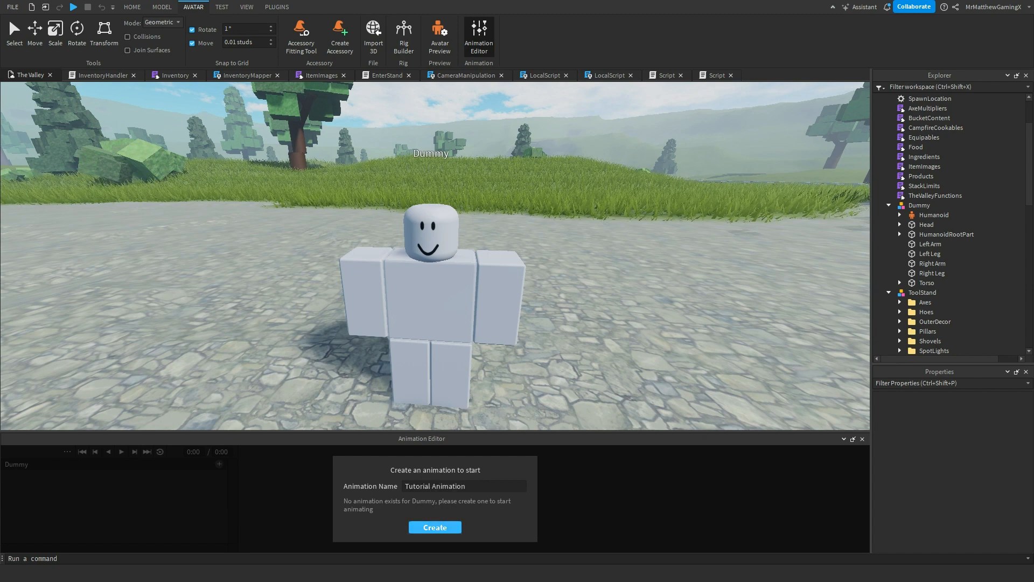
pyautogui.click(435, 527)
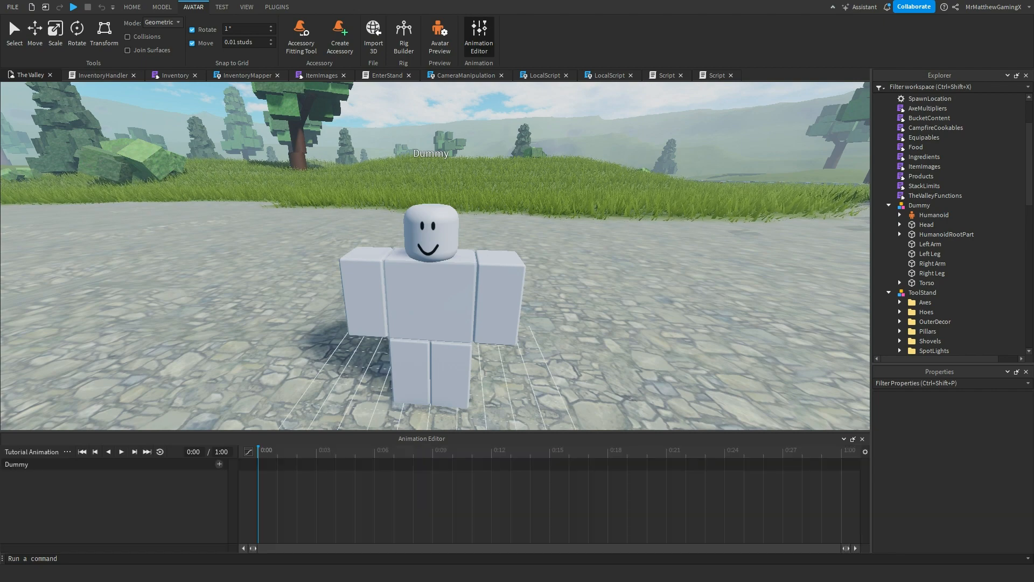
# - Rotate the dummy's right arm up so it points straight forward at time 0:00
pyautogui.press('d')
pyautogui.moveTo(560, 264); pyautogui.dragTo(466, 264, button='right')
pyautogui.press('a')
pyautogui.press('d')
pyautogui.press('w')
pyautogui.press('s')
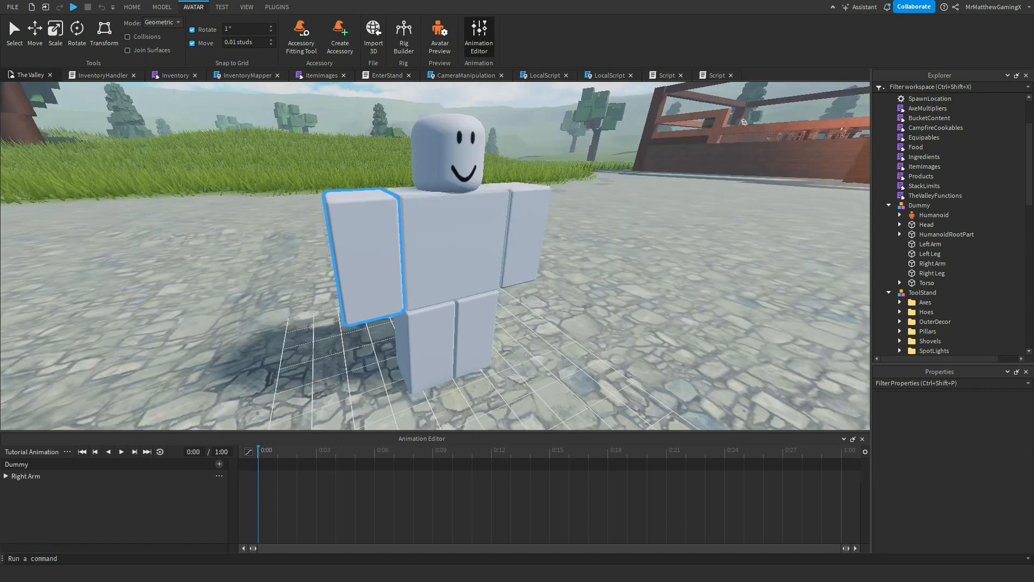
pyautogui.click(372, 254)
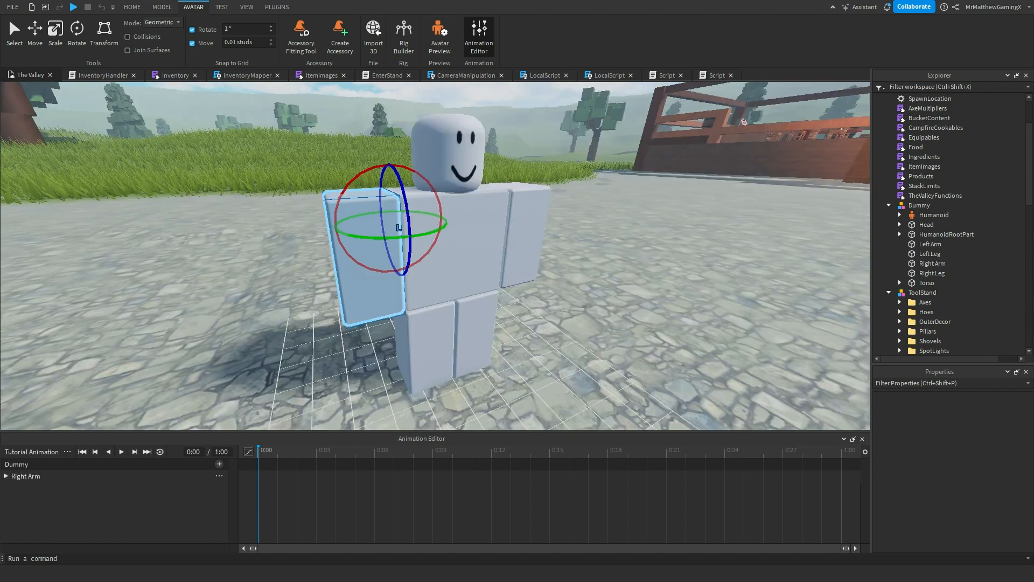
pyautogui.moveTo(410, 233); pyautogui.dragTo(393, 269)
pyautogui.moveTo(396, 178); pyautogui.dragTo(408, 202)
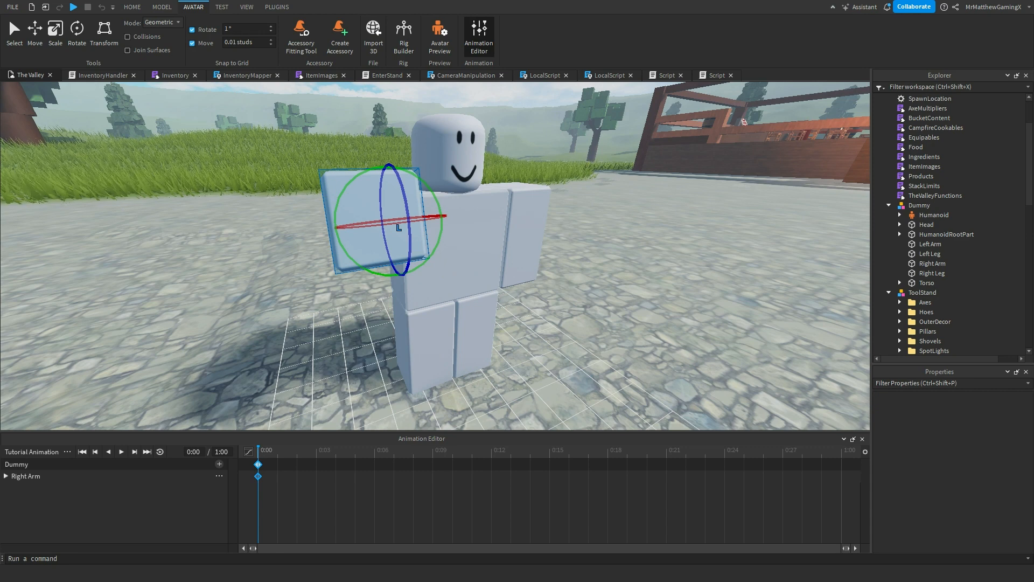
pyautogui.moveTo(674, 242)
pyautogui.mouseDown(button='right')
pyautogui.moveTo(603, 241)
pyautogui.moveTo(690, 245)
pyautogui.mouseUp(button='right')
pyautogui.press('a')
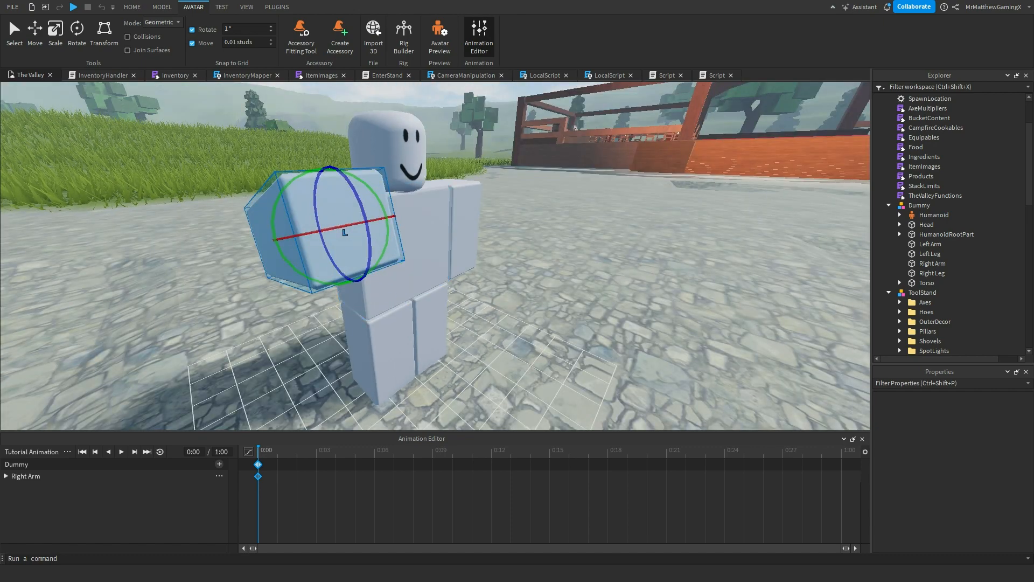
pyautogui.press('d')
pyautogui.moveTo(511, 237); pyautogui.dragTo(388, 237, button='right')
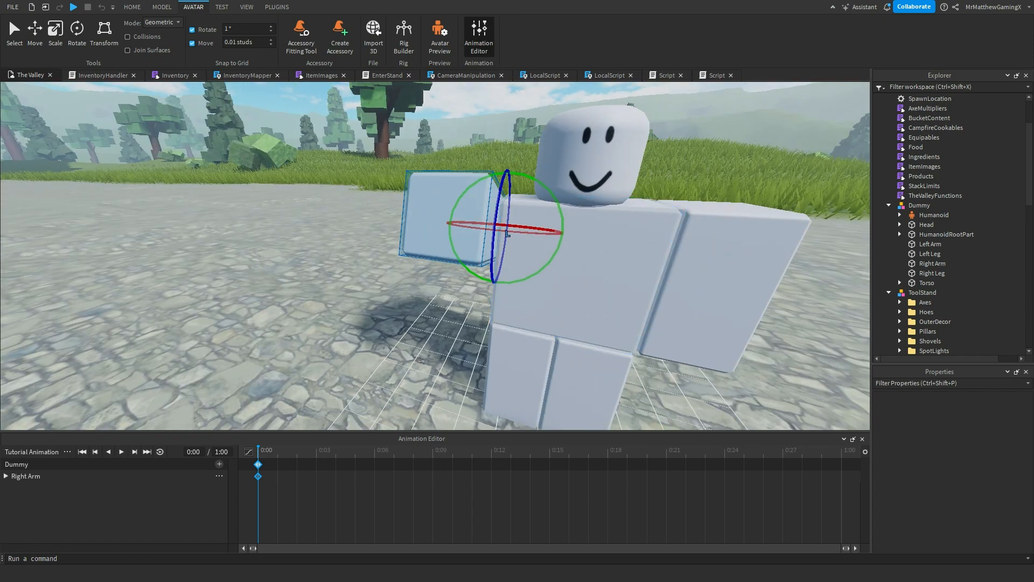
# - Move the right arm's raised-pose keyframe to 0:10 and return the playhead to 0:00
pyautogui.moveTo(514, 226); pyautogui.dragTo(517, 226)
pyautogui.moveTo(258, 464); pyautogui.dragTo(452, 463)
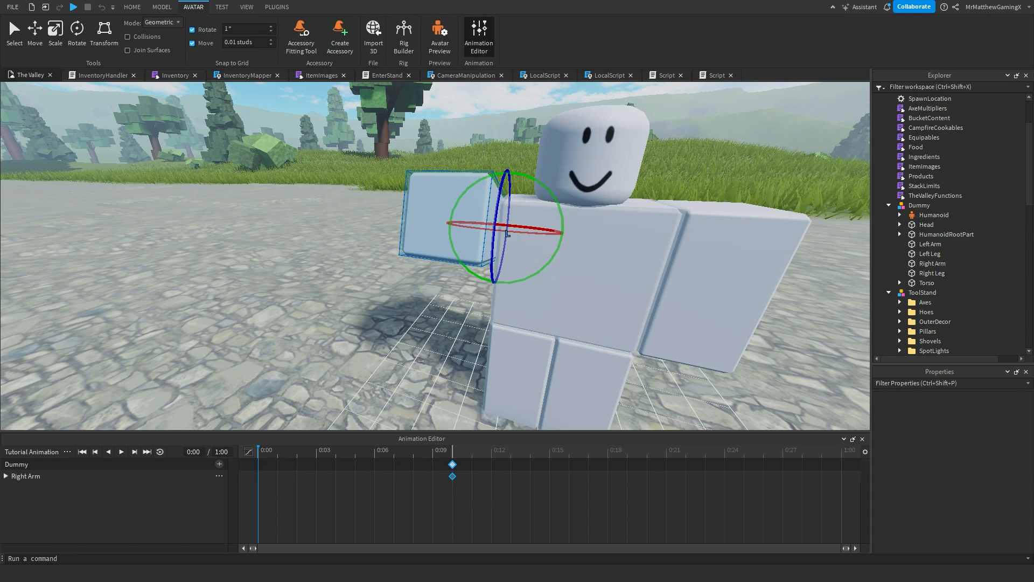
pyautogui.click(452, 452)
pyautogui.click(259, 452)
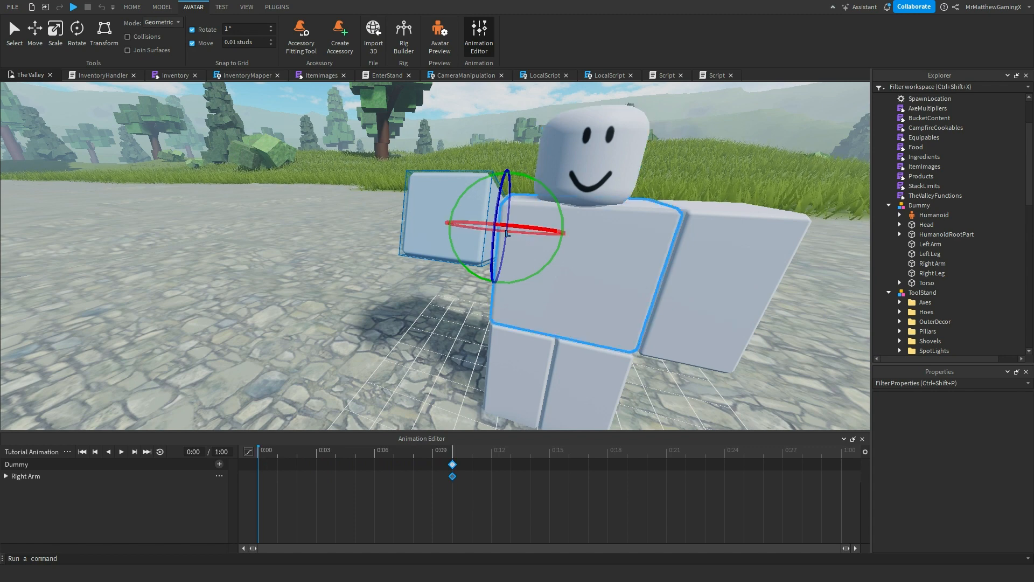
# - Rotate the right arm down to hang at the dummy's side at 0:00, and play the animation
pyautogui.moveTo(496, 220); pyautogui.dragTo(496, 281)
pyautogui.press('a')
pyautogui.moveTo(533, 253); pyautogui.dragTo(649, 251, button='right')
pyautogui.press('s')
pyautogui.scroll(3, 501, 253)
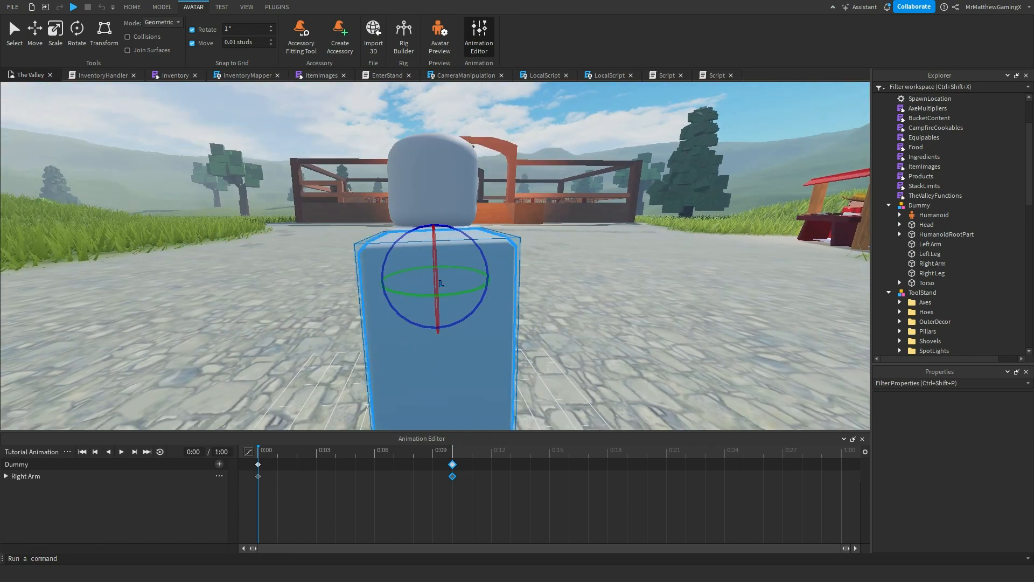
pyautogui.moveTo(480, 246); pyautogui.dragTo(476, 242)
pyautogui.press('d')
pyautogui.moveTo(477, 243); pyautogui.dragTo(334, 248, button='right')
pyautogui.press('s')
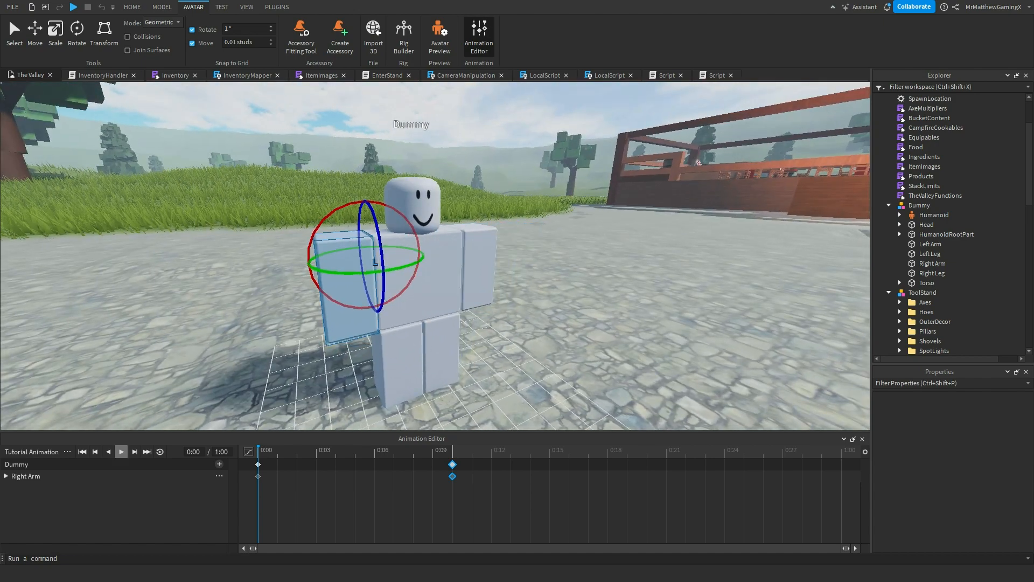
pyautogui.click(120, 452)
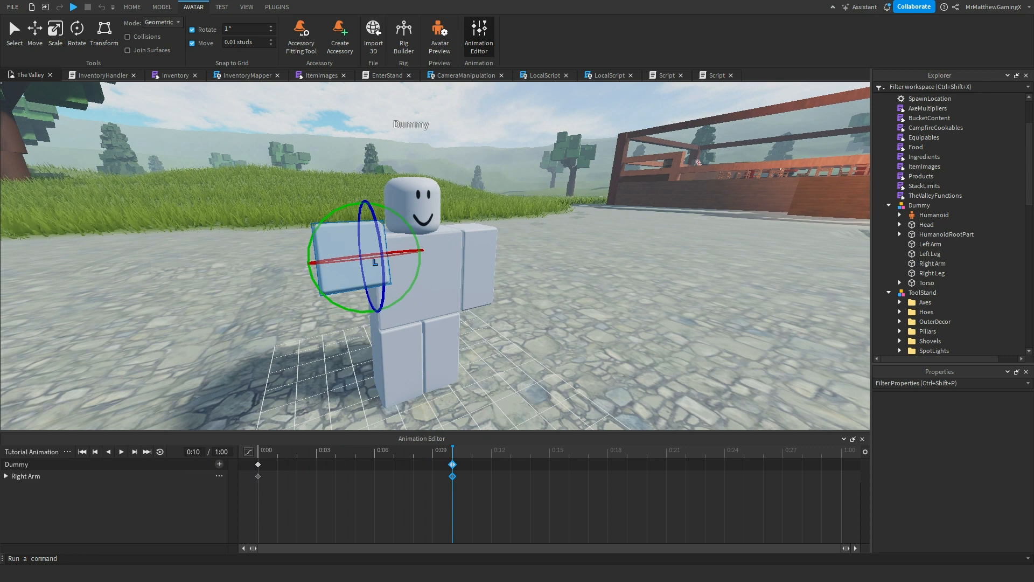
# - Try rotating the torso, both legs and the left arm into a tumbling pose at 0:10
pyautogui.moveTo(452, 238); pyautogui.dragTo(432, 319)
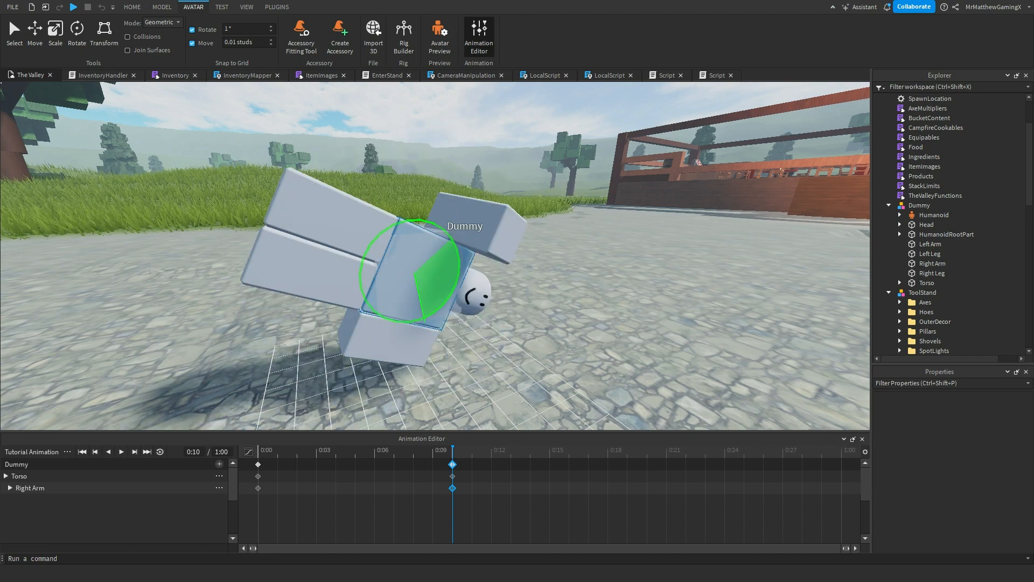
pyautogui.click(321, 197)
pyautogui.moveTo(429, 229); pyautogui.dragTo(393, 217)
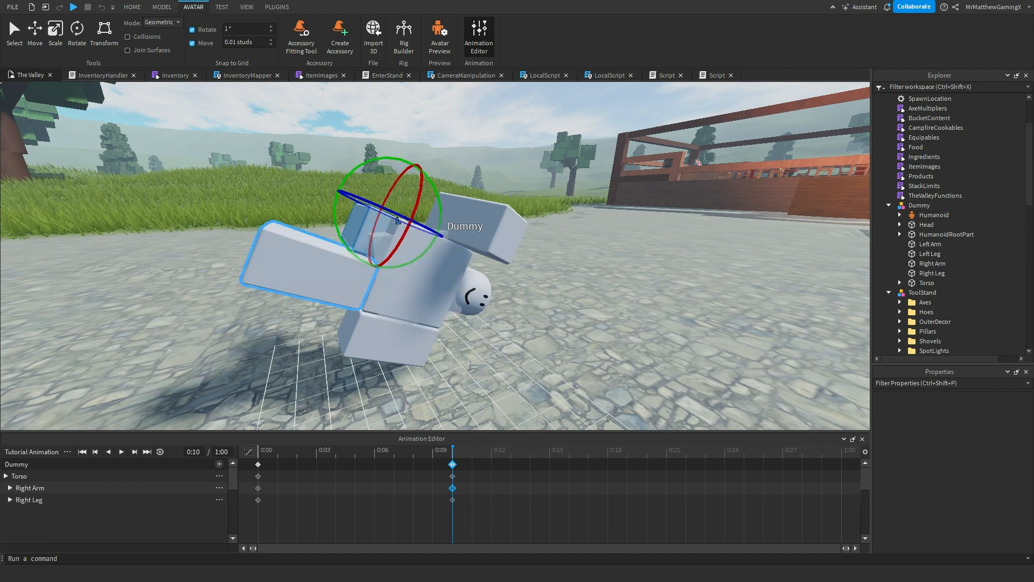
pyautogui.click(318, 269)
pyautogui.moveTo(317, 309); pyautogui.dragTo(363, 327)
pyautogui.click(488, 229)
pyautogui.moveTo(496, 235); pyautogui.dragTo(487, 202)
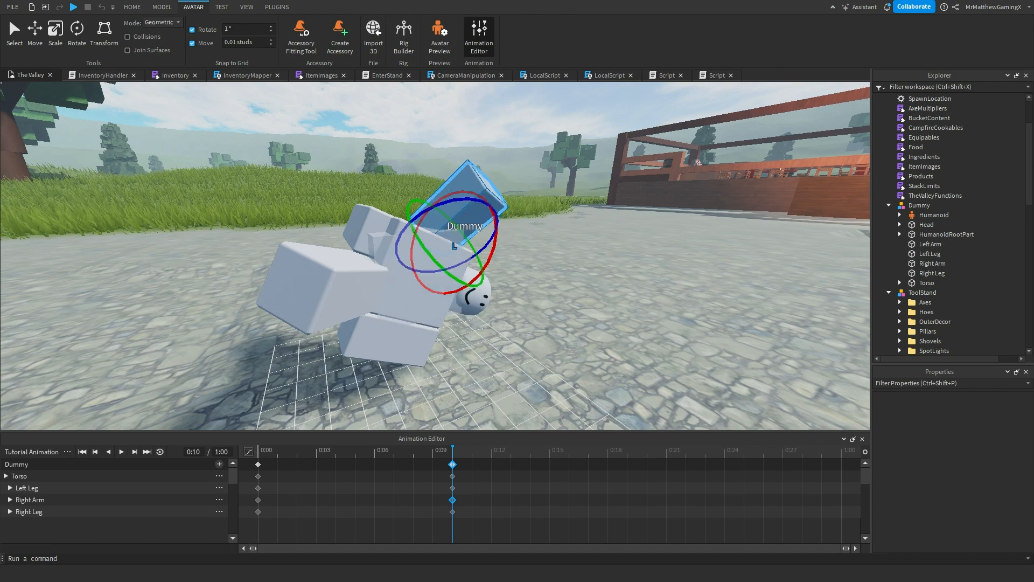
pyautogui.moveTo(582, 293); pyautogui.dragTo(517, 309, button='right')
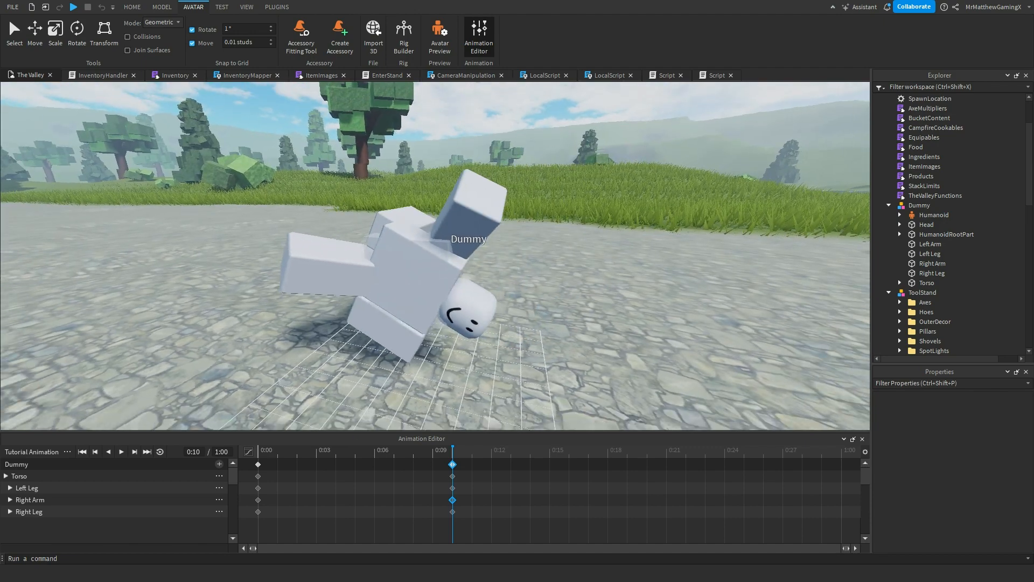
# - Undo the torso, leg and left arm rotations made at 0:10
pyautogui.hotkey('ctrl', 'z')
pyautogui.hotkey('ctrl', 'z')
pyautogui.hotkey('ctrl', 'z')
pyautogui.hotkey('ctrl', 'z')
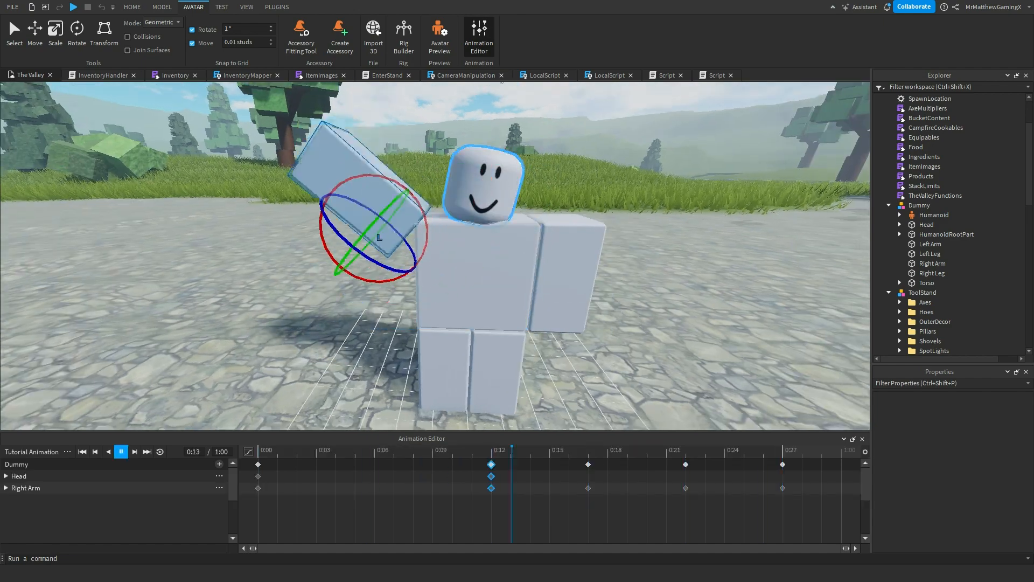
# - Swing the raised right arm slightly at 1:00 to add a keyframe there
pyautogui.click(783, 451)
pyautogui.click(842, 451)
pyautogui.moveTo(337, 247); pyautogui.dragTo(352, 260)
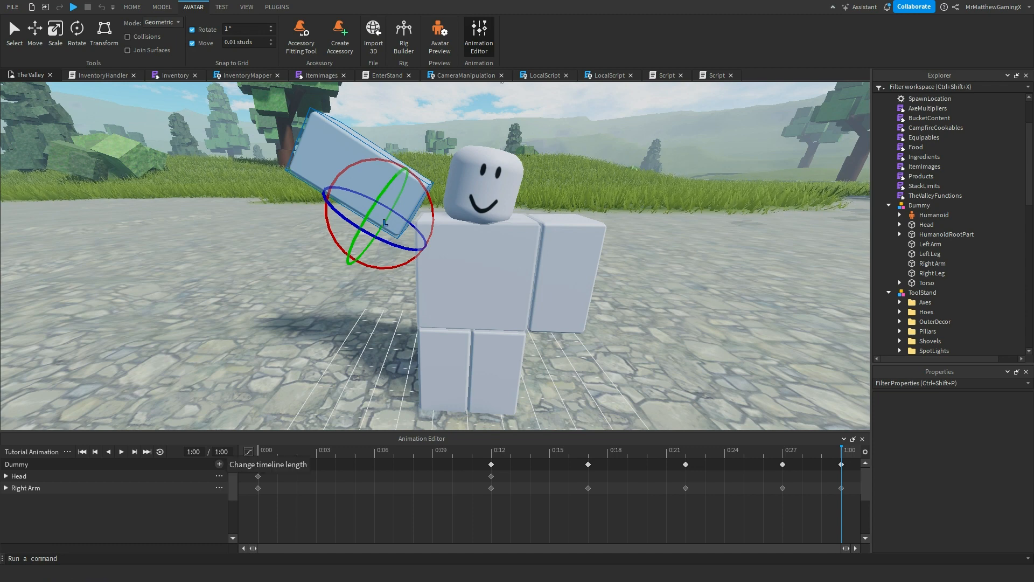
# - Extend the animation's timeline length to 5:00
pyautogui.click(221, 451)
pyautogui.click(218, 452)
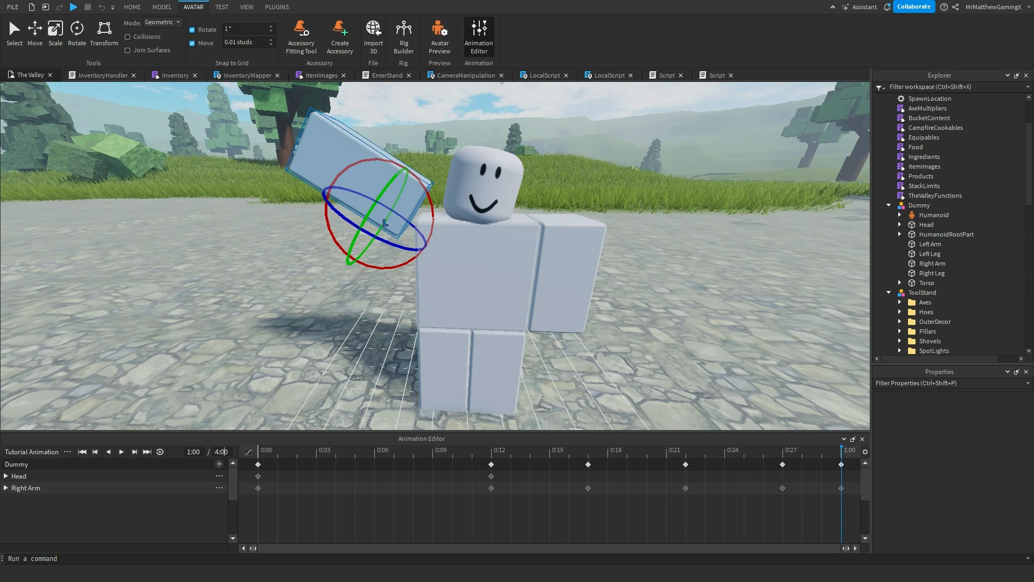
pyautogui.write('0')
pyautogui.press('Return')
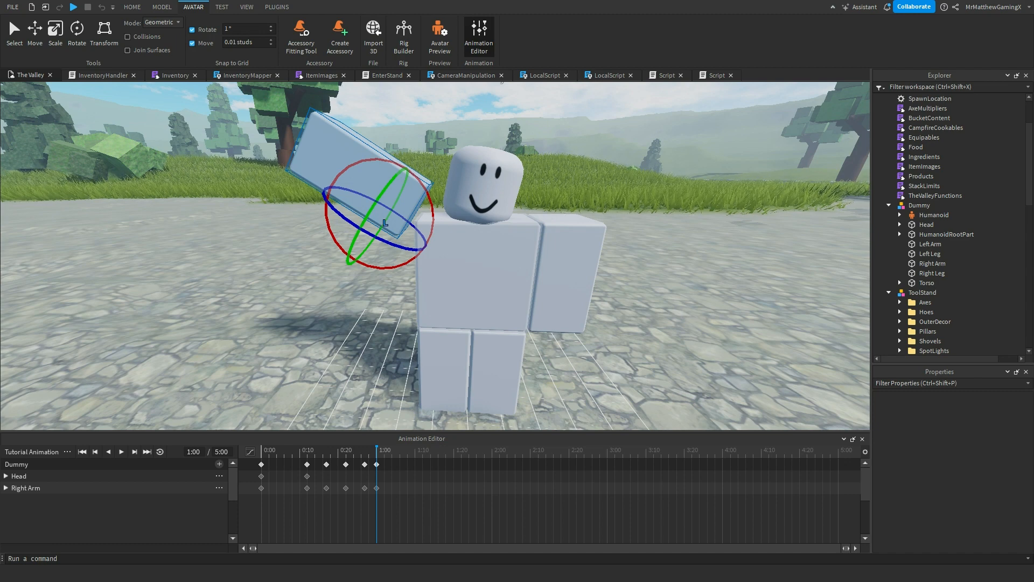
# - Lower the right arm at about 1:20 and turn the head at about 2:05
pyautogui.click(403, 452)
pyautogui.click(377, 451)
pyautogui.click(458, 452)
pyautogui.moveTo(432, 213); pyautogui.dragTo(353, 167)
pyautogui.click(480, 186)
pyautogui.click(511, 451)
pyautogui.moveTo(452, 229)
pyautogui.mouseDown()
pyautogui.moveTo(485, 234)
pyautogui.moveTo(442, 229)
pyautogui.mouseUp()
# - Key the torso at 2:18 and swing the left arm upward at 2:23
pyautogui.click(560, 452)
pyautogui.click(474, 280)
pyautogui.click(580, 451)
pyautogui.click(570, 278)
pyautogui.moveTo(571, 294); pyautogui.dragTo(620, 254)
# - Rotate the left leg outward and adjust the right arm at 2:23, and play the animation
pyautogui.click(499, 371)
pyautogui.moveTo(530, 256); pyautogui.dragTo(555, 273)
pyautogui.click(477, 277)
pyautogui.click(372, 243)
pyautogui.moveTo(409, 221); pyautogui.dragTo(391, 221)
pyautogui.press('space')
# - Adjust the left and right legs at 2:18 for the turned pose, and play the animation
pyautogui.click(561, 452)
pyautogui.click(619, 258)
pyautogui.press('r')
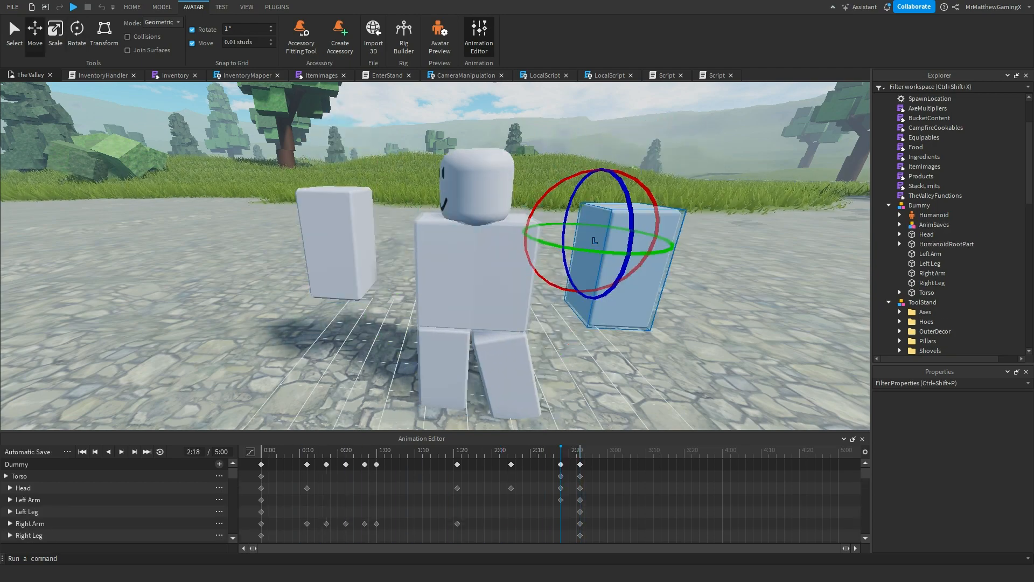
pyautogui.press('r')
pyautogui.click(580, 451)
pyautogui.click(561, 451)
pyautogui.click(501, 372)
pyautogui.press('r')
pyautogui.moveTo(469, 282); pyautogui.dragTo(464, 296)
pyautogui.click(444, 377)
pyautogui.moveTo(378, 294); pyautogui.dragTo(373, 308)
pyautogui.press('space')
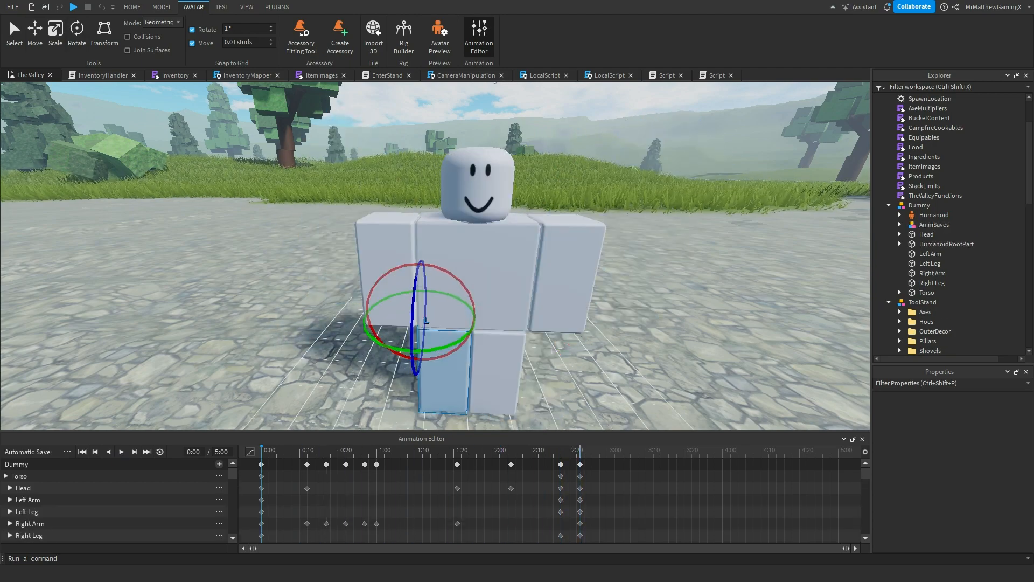
# - Adjust the left leg's rotation at 2:23 and return the playhead to 0:00 with nothing selected
pyautogui.click(580, 452)
pyautogui.press('space')
pyautogui.click(580, 451)
pyautogui.scroll(-3, 512, 302)
pyautogui.click(525, 345)
pyautogui.moveTo(587, 294); pyautogui.dragTo(582, 313)
pyautogui.click(561, 451)
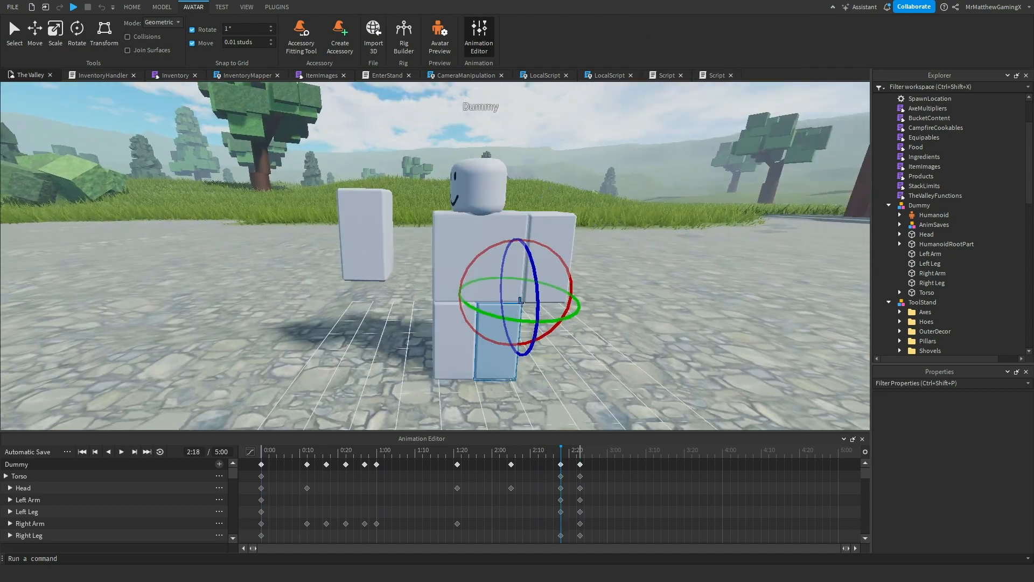
pyautogui.click(262, 452)
pyautogui.click(647, 281)
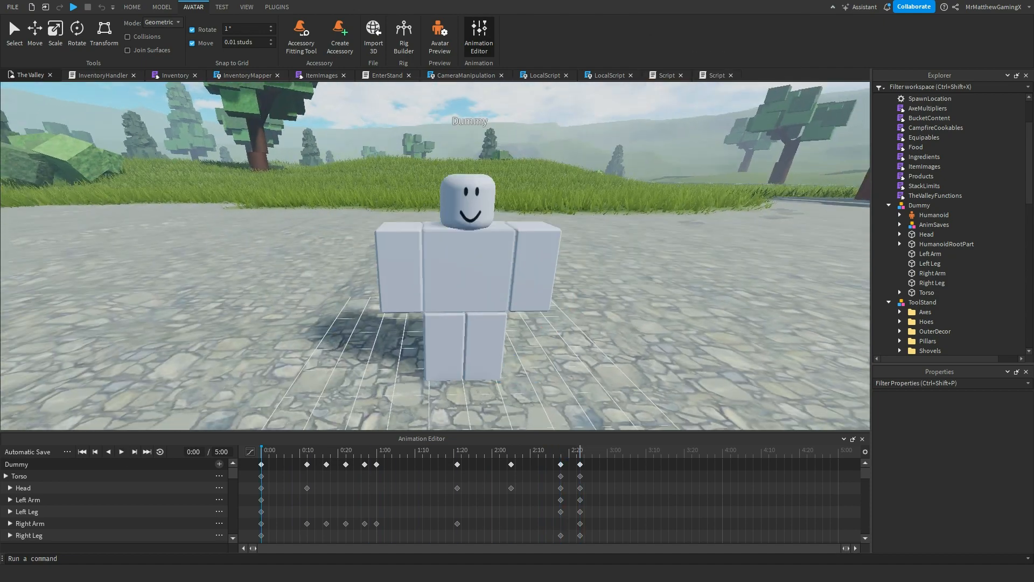
# - Set the animation's timeline length to 3:00 and play the animation through from 0:00
pyautogui.click(221, 452)
pyautogui.write('3:00')
pyautogui.press('Return')
pyautogui.hotkey('ctrl', 'z')
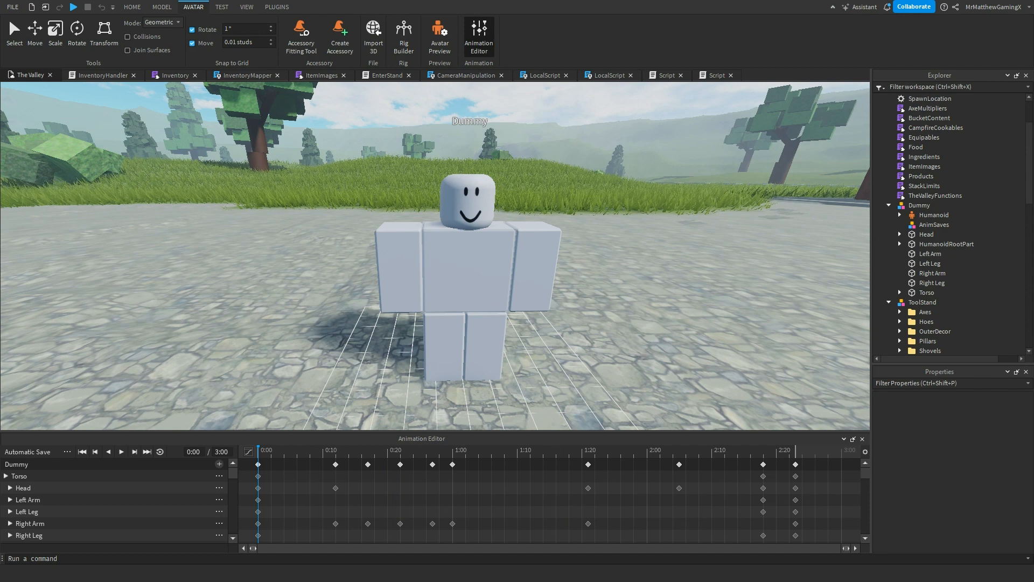
pyautogui.click(121, 452)
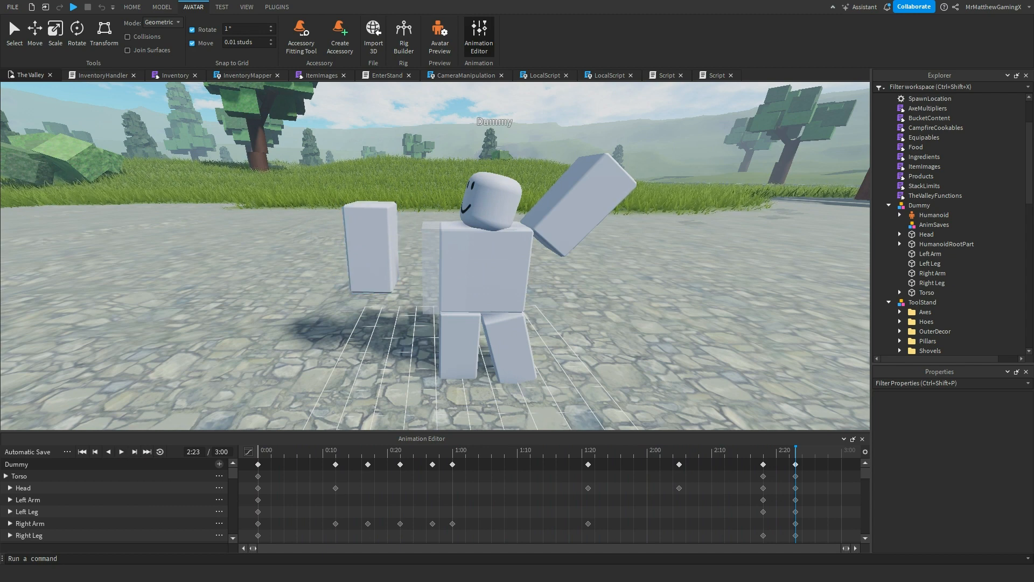
pyautogui.click(258, 452)
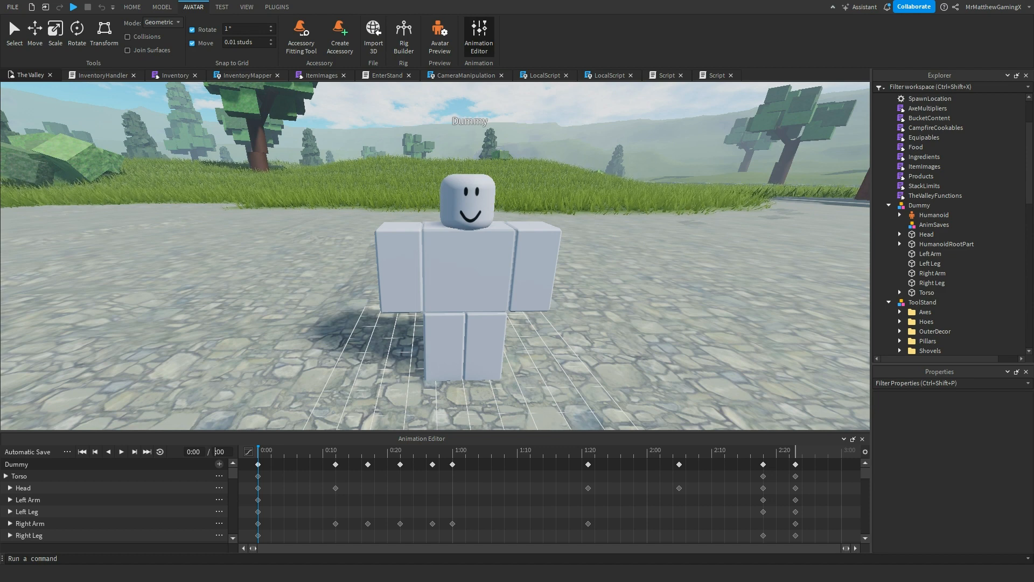
# - Try a timeline length of 8:00 and set it back to 3:00
pyautogui.write('8:')
pyautogui.press('Return')
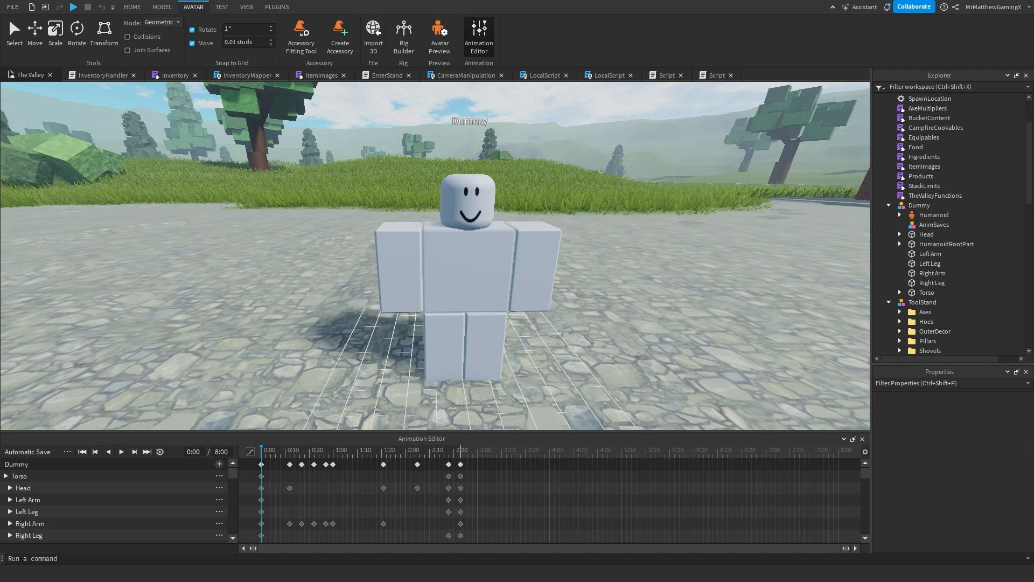
pyautogui.doubleClick(222, 452)
pyautogui.write('3:00')
pyautogui.press('Return')
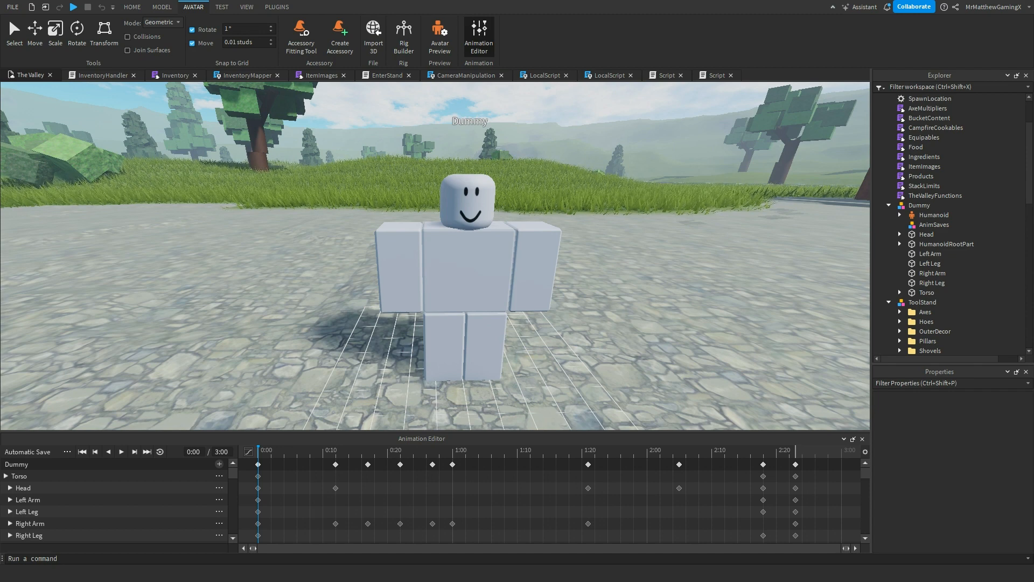
# - Set the animation priority to Action4
pyautogui.click(66, 452)
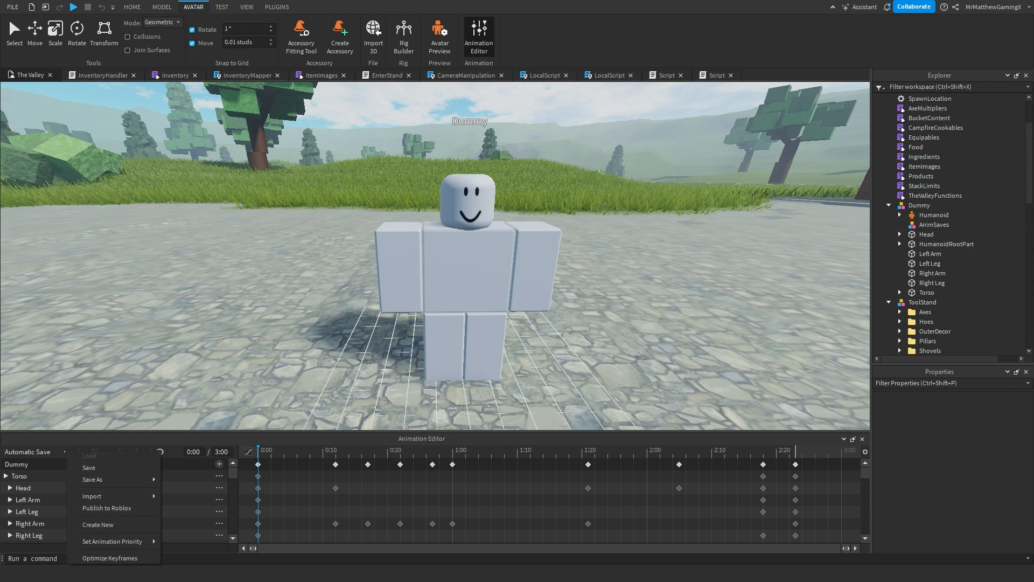
pyautogui.moveTo(112, 541)
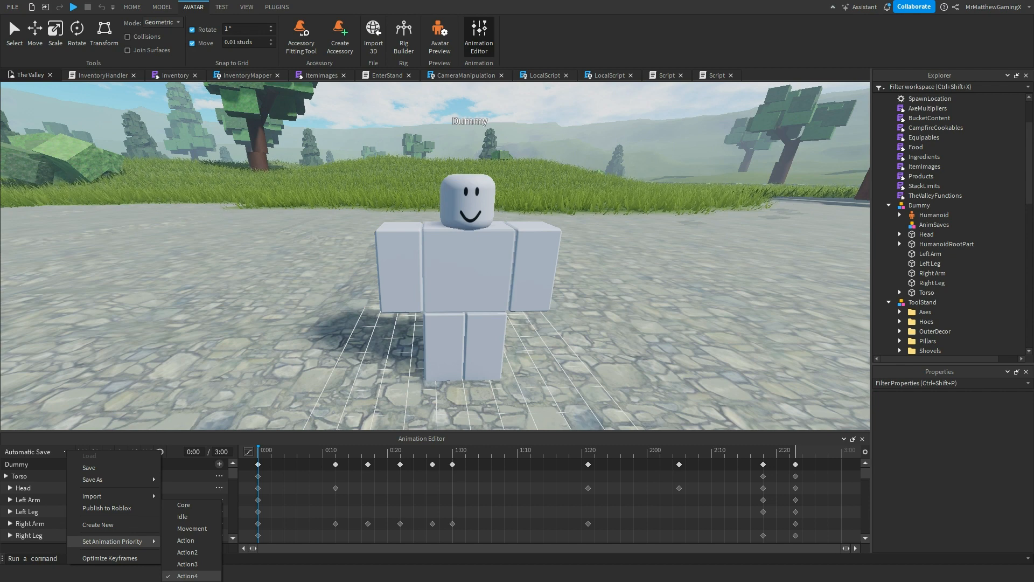
pyautogui.click(189, 576)
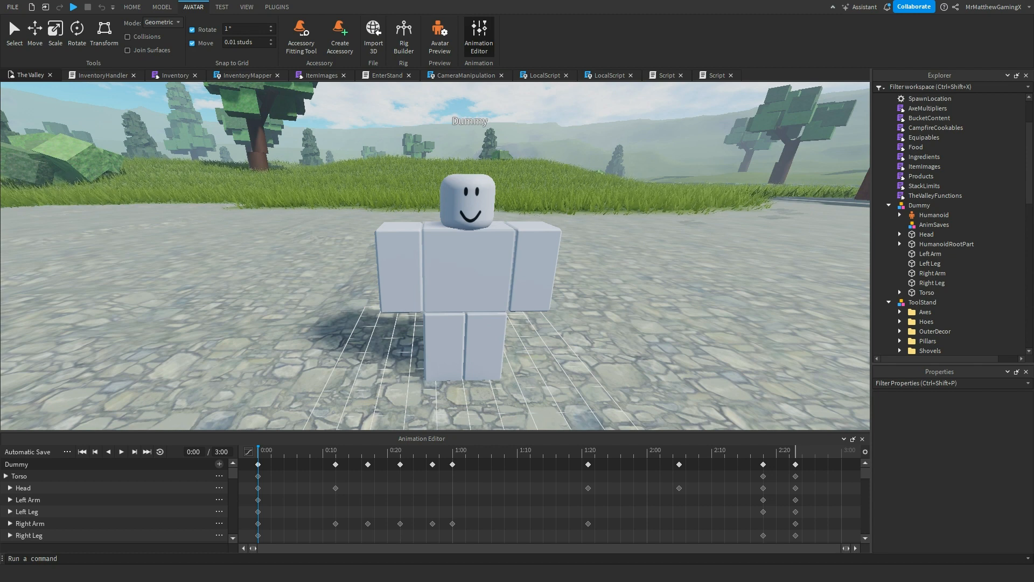
# - Start publishing the animation to Roblox and title the asset "Tutorial Animation"
pyautogui.click(67, 452)
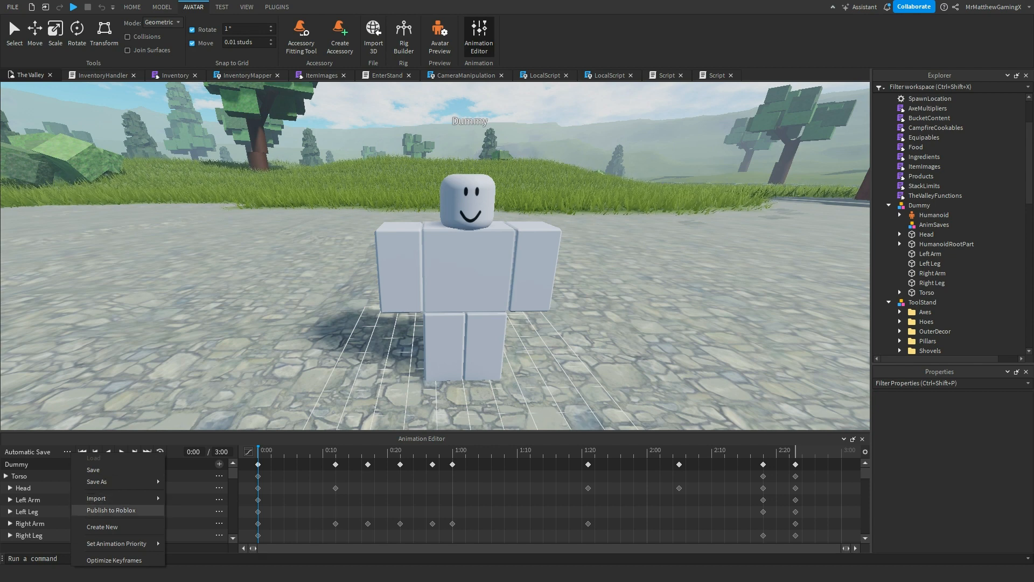
pyautogui.click(111, 509)
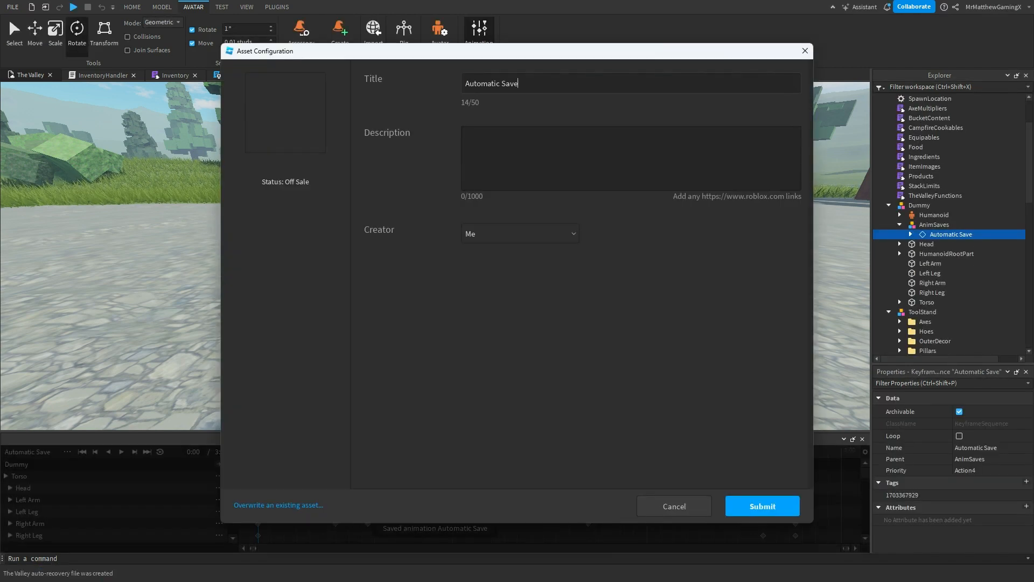
pyautogui.moveTo(522, 84); pyautogui.dragTo(465, 84)
pyautogui.press('BackSpace')
pyautogui.write('Tutorial Animation')
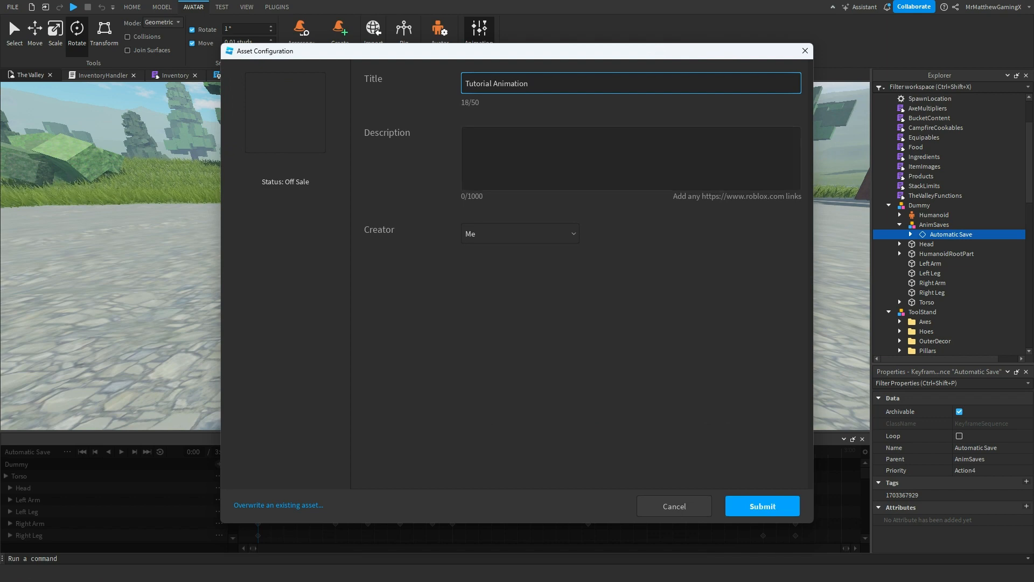
pyautogui.press('Tab')
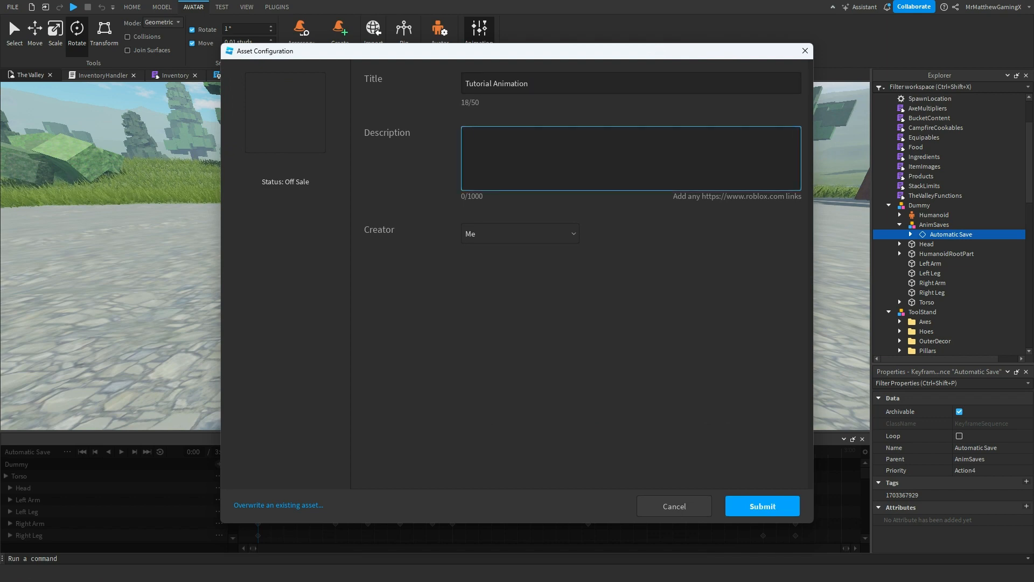
pyautogui.write('awdawoudjoiawpdk')
pyautogui.hotkey('ctrl', 'a')
pyautogui.press('BackSpace')
# - Submit the animation asset without a description and copy its asset ID
pyautogui.click(762, 505)
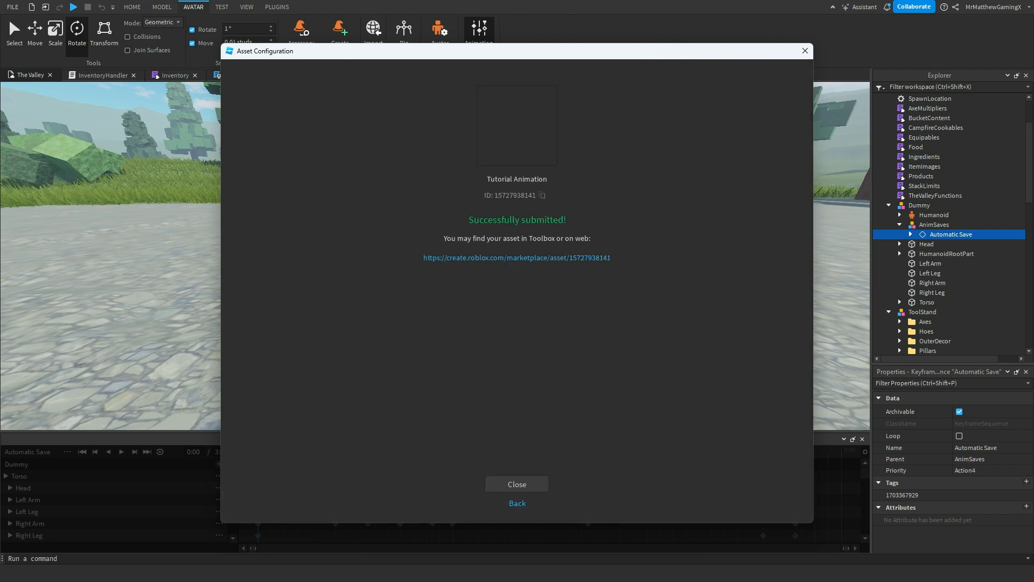
pyautogui.click(542, 196)
pyautogui.click(517, 484)
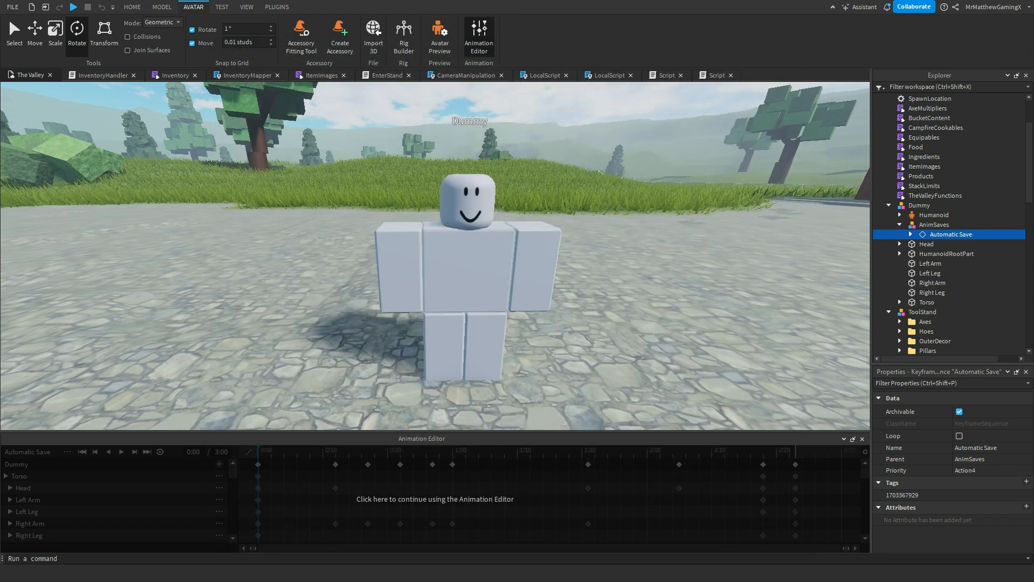
# - Close the Animation Editor and clear the selection in the scene
pyautogui.click(862, 439)
pyautogui.click(716, 334)
pyautogui.moveTo(717, 334); pyautogui.dragTo(690, 378, button='right')
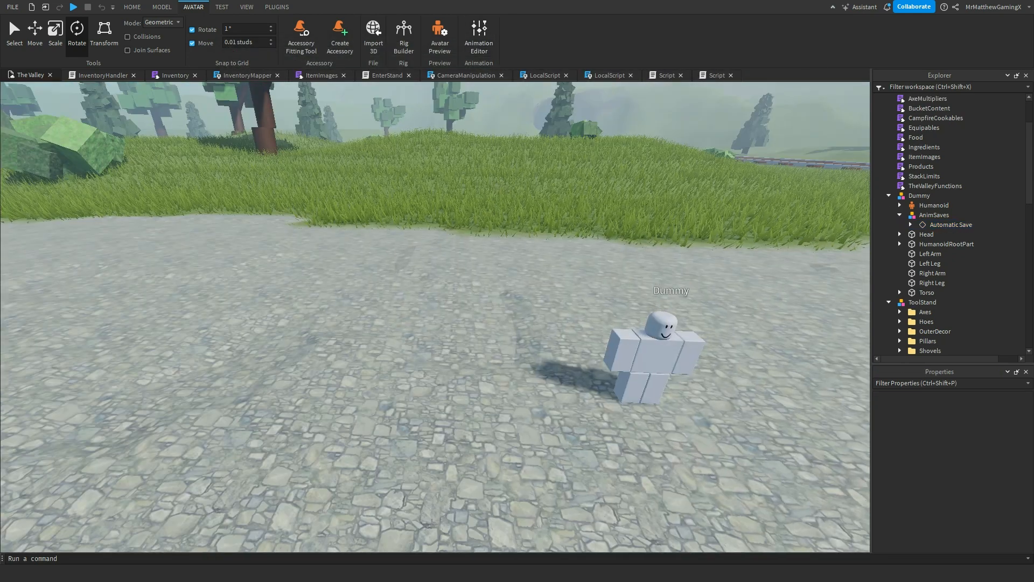
pyautogui.press('d')
pyautogui.moveTo(436, 317); pyautogui.dragTo(485, 321, button='right')
pyautogui.press('a')
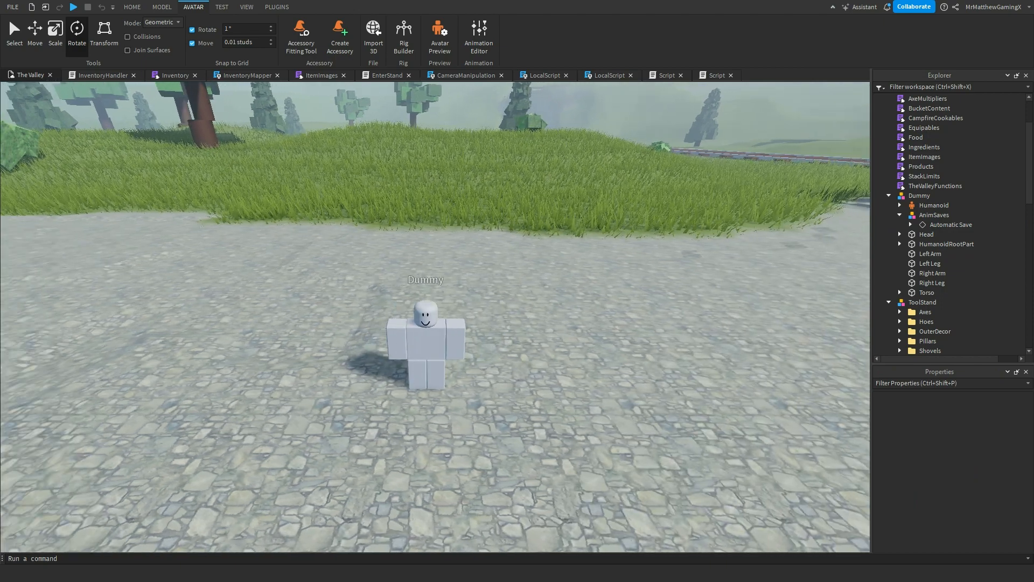